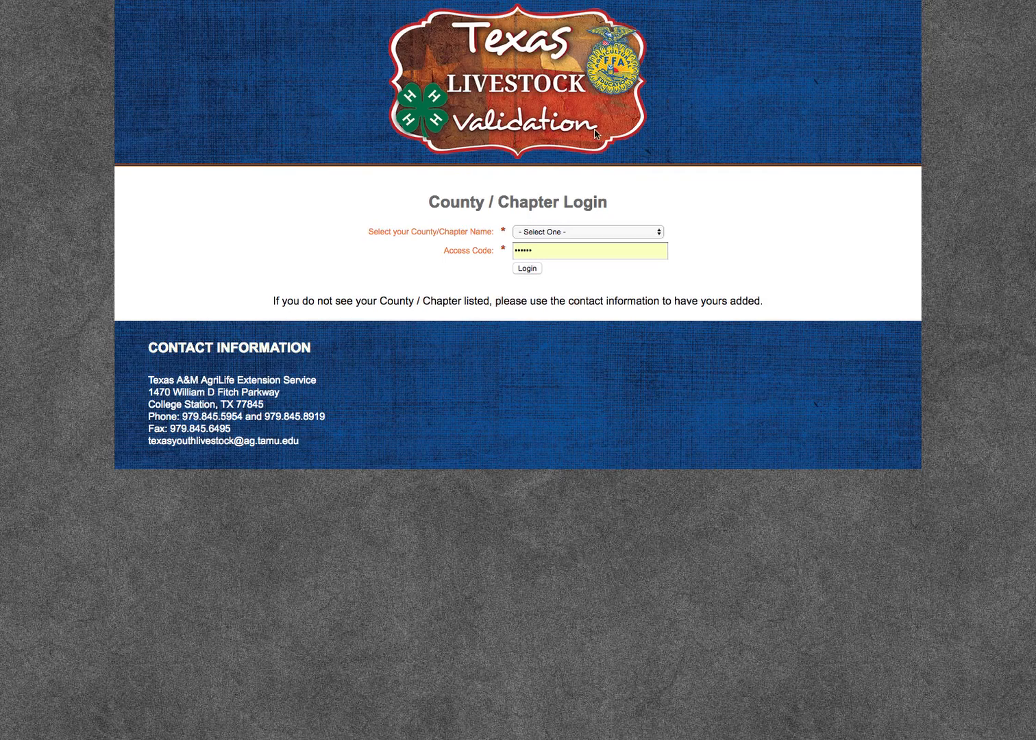
Choose Dummy Test as the county/chapter and log in with the prefilled access code.
click(601, 231)
click(600, 232)
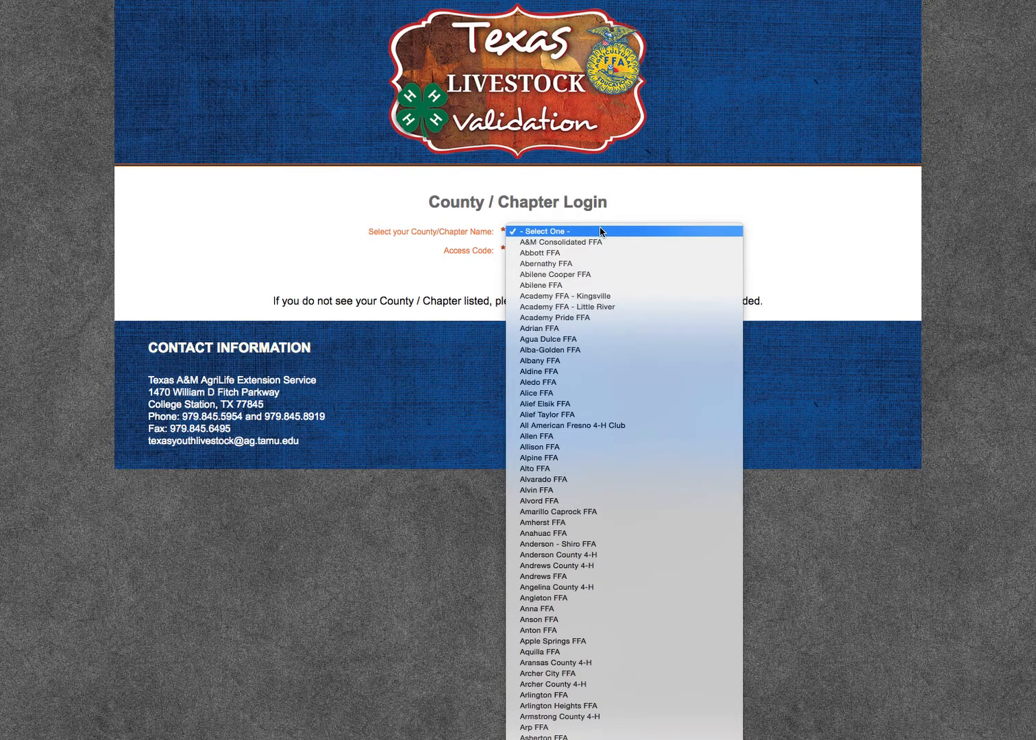
text(dummy)
key(Return)
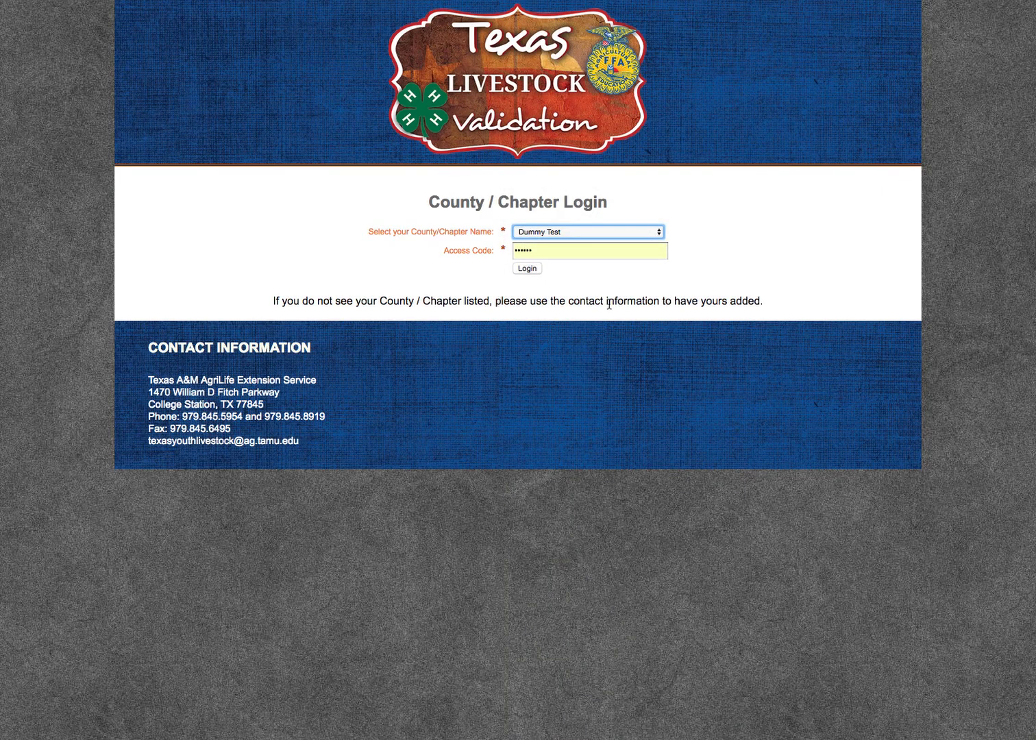
click(515, 269)
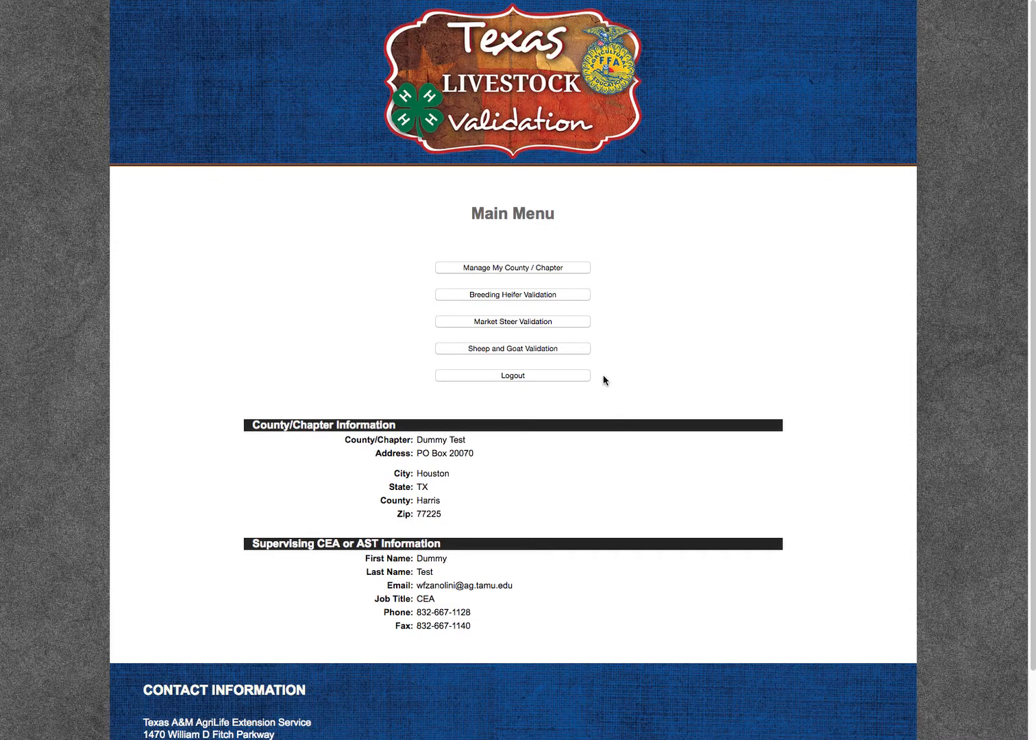
Open Sheep and Goat Validation for the logged-in chapter.
click(526, 355)
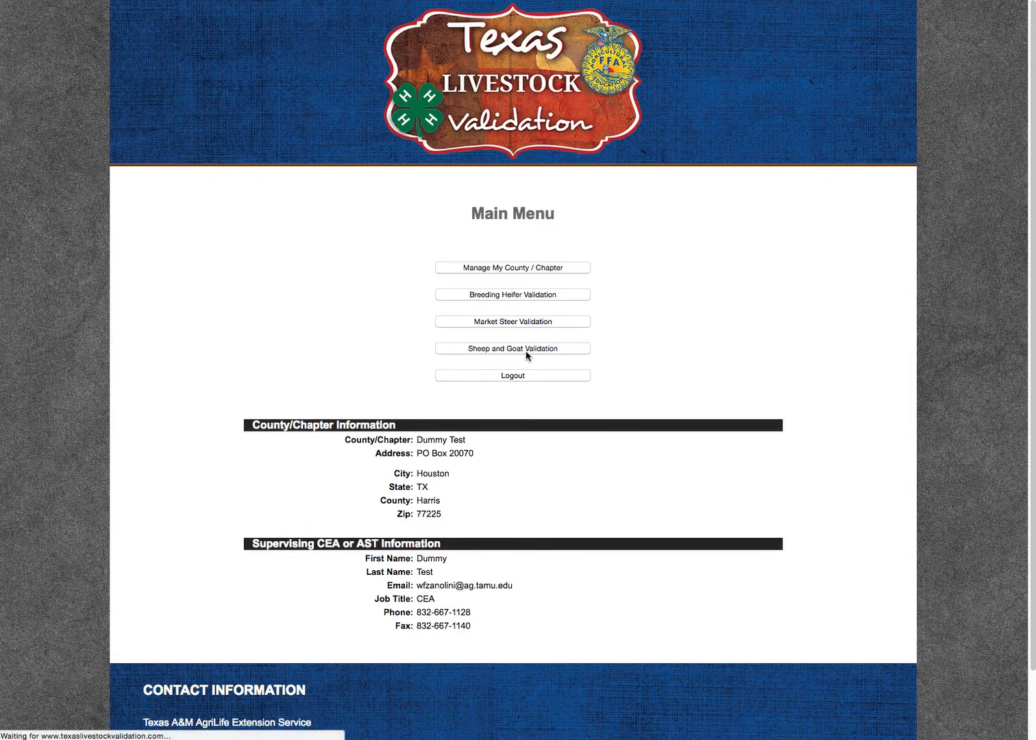
scroll(518, 359, down, 5)
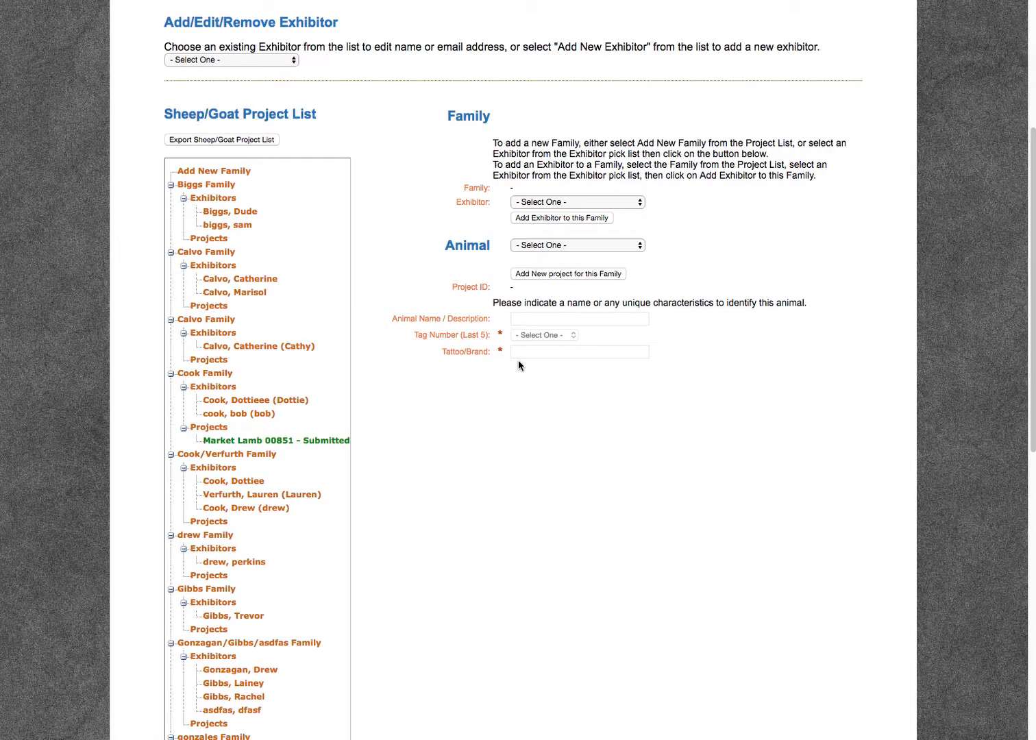
scroll(518, 359, up, 1)
scroll(518, 366, up, 4)
scroll(500, 377, down, 2)
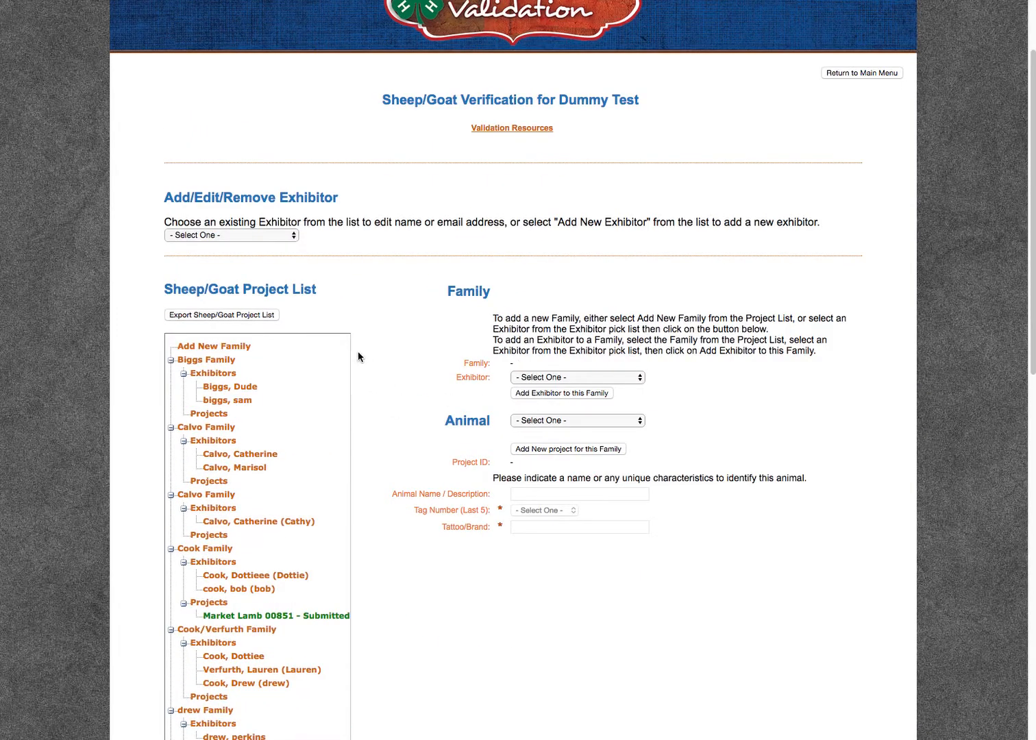
Load an existing exhibitor's record for editing, save it and acknowledge the update.
click(278, 235)
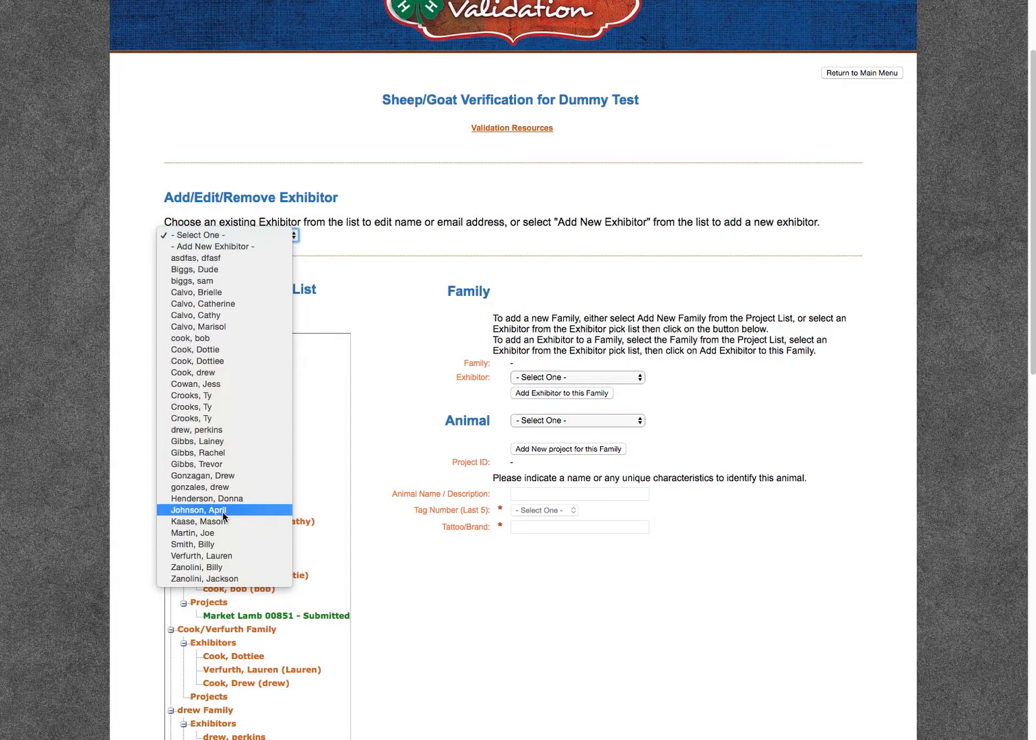
click(241, 399)
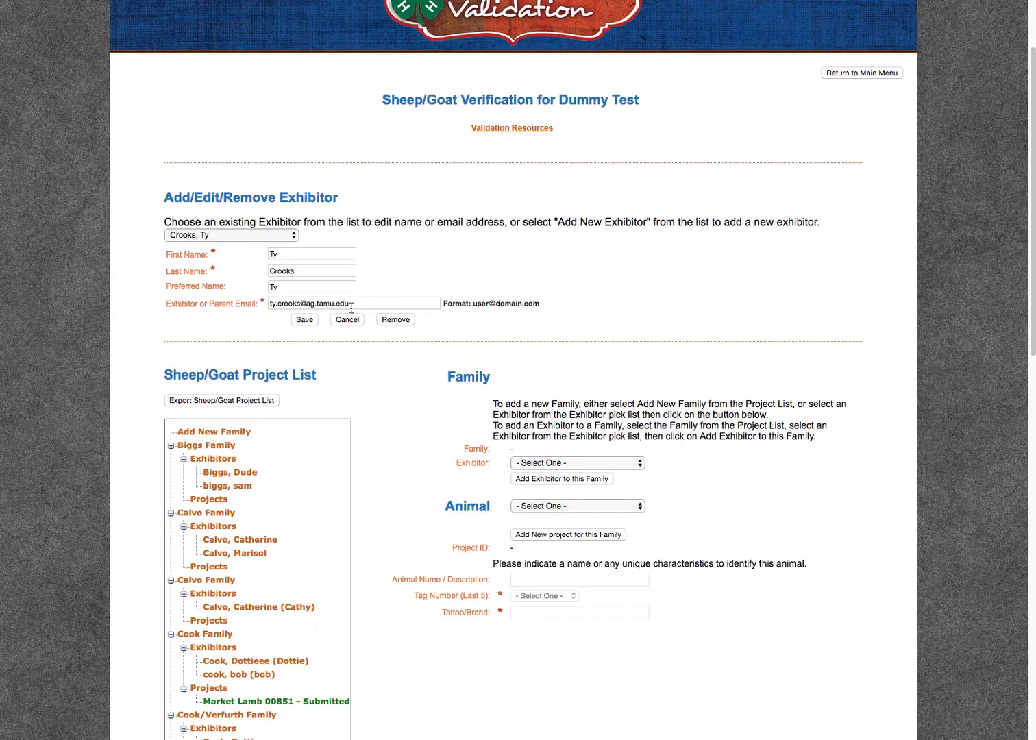
click(304, 320)
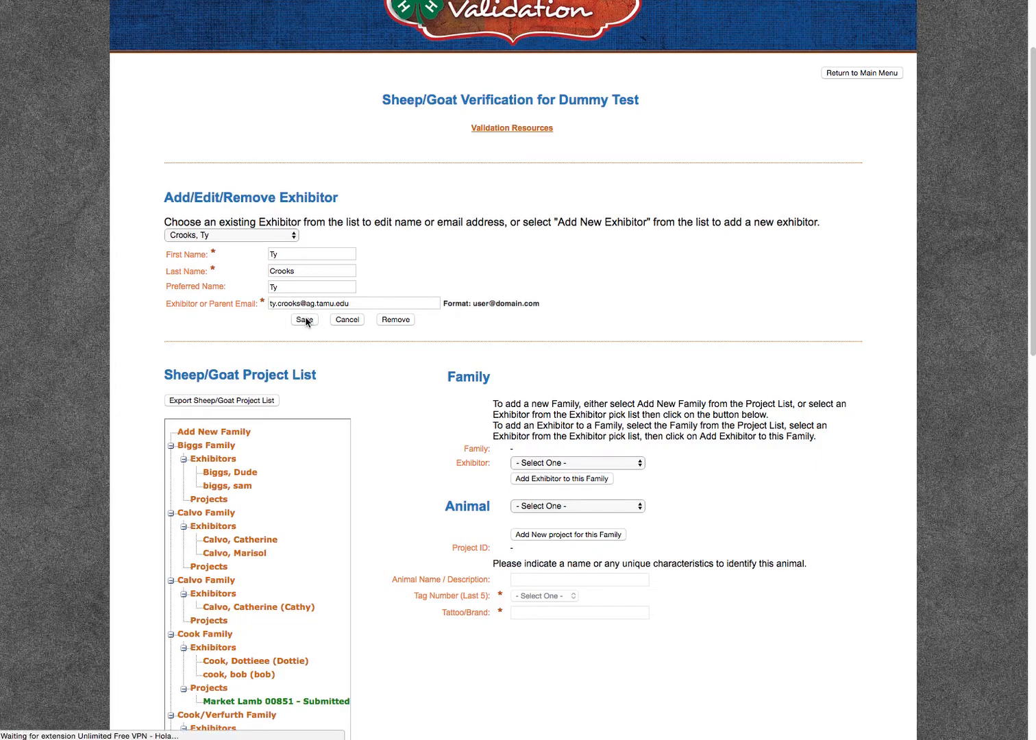
click(644, 66)
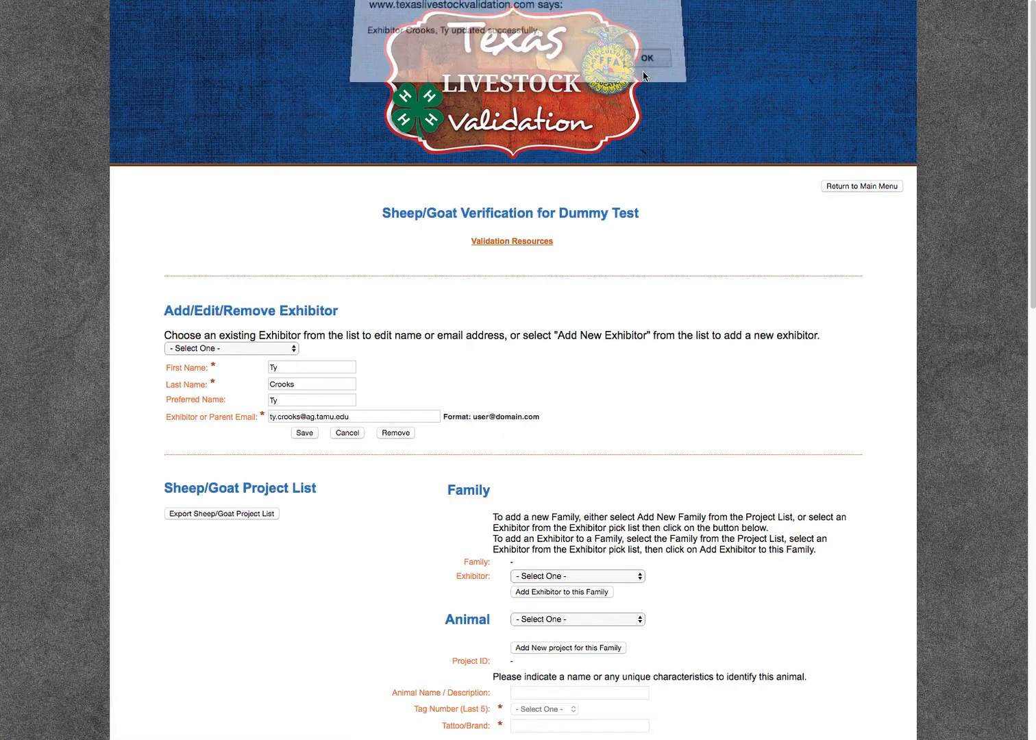
Start a new exhibitor record and enter the exhibitor's first and last name, skipping the preferred name.
click(249, 238)
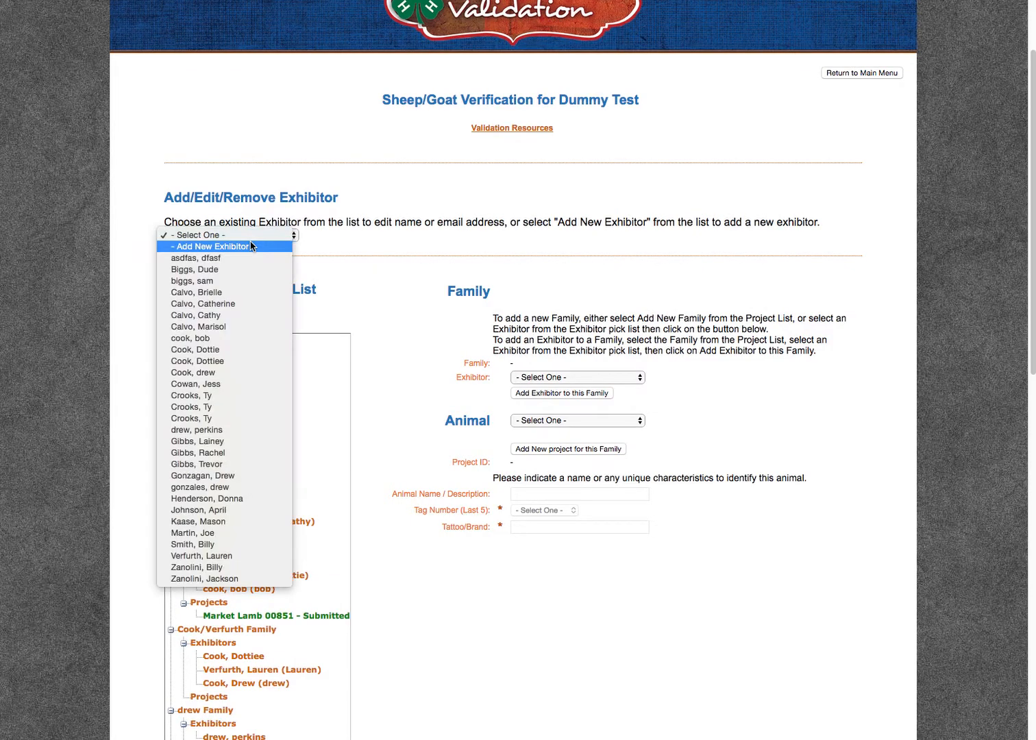
click(210, 251)
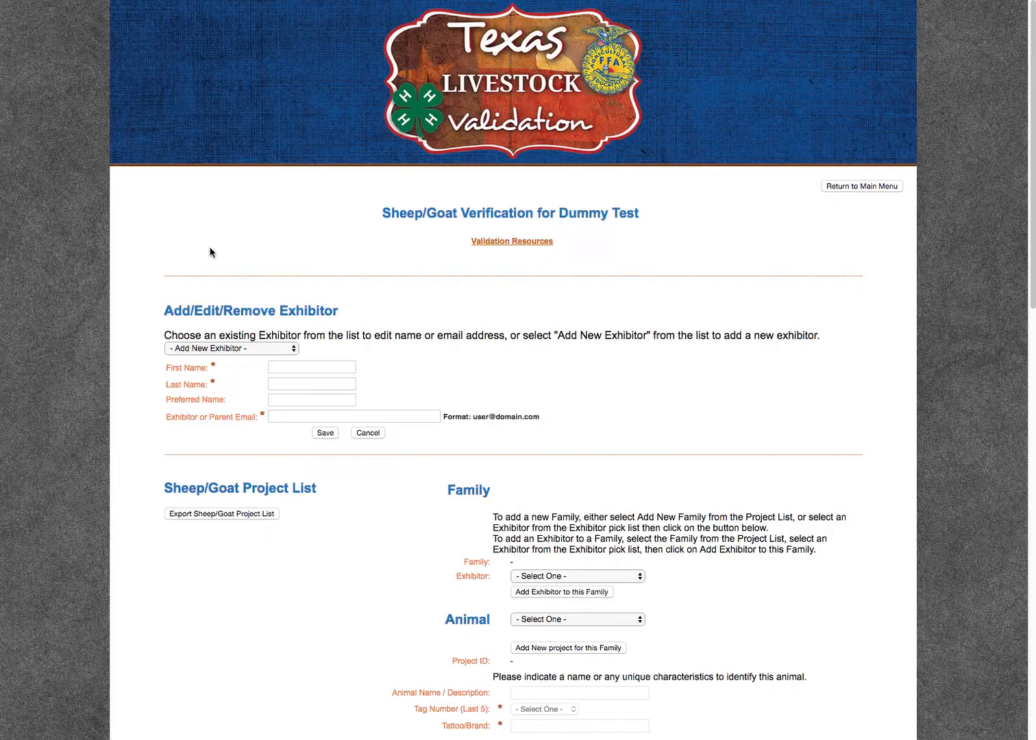
click(277, 252)
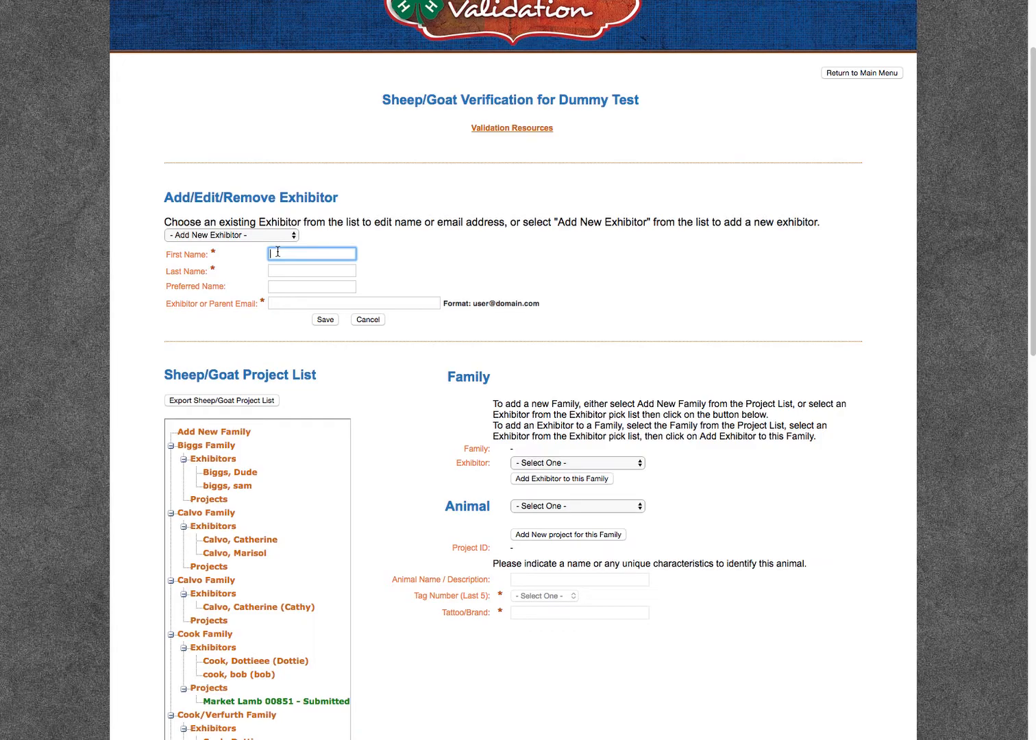
key(Tab)
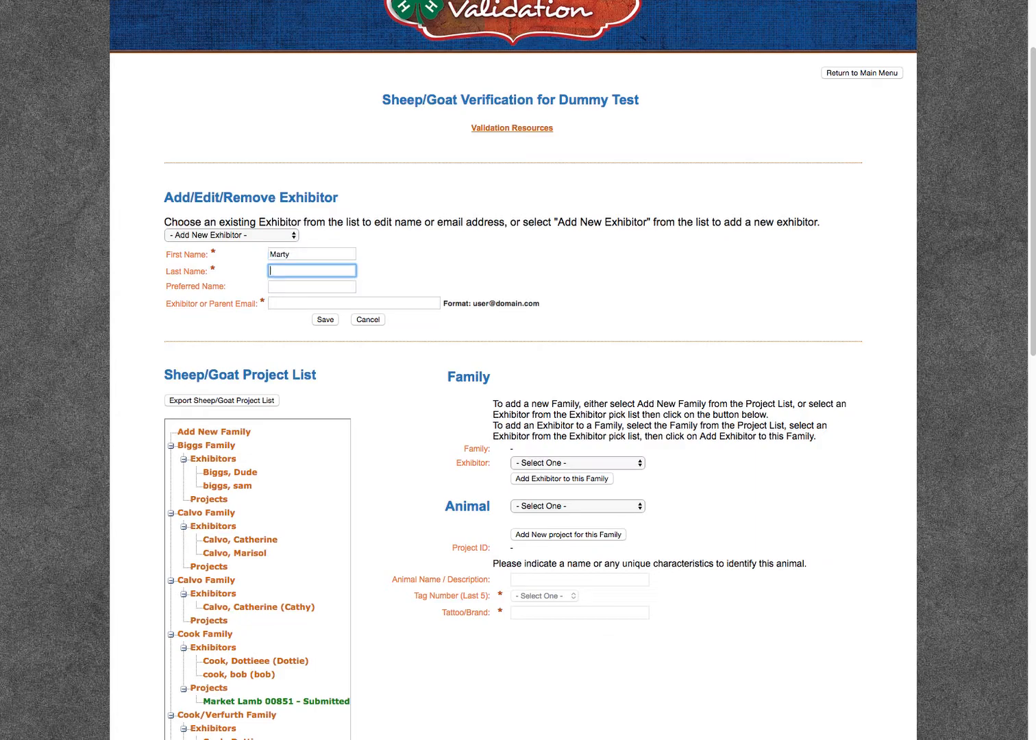
key(Tab)
key(Tab)
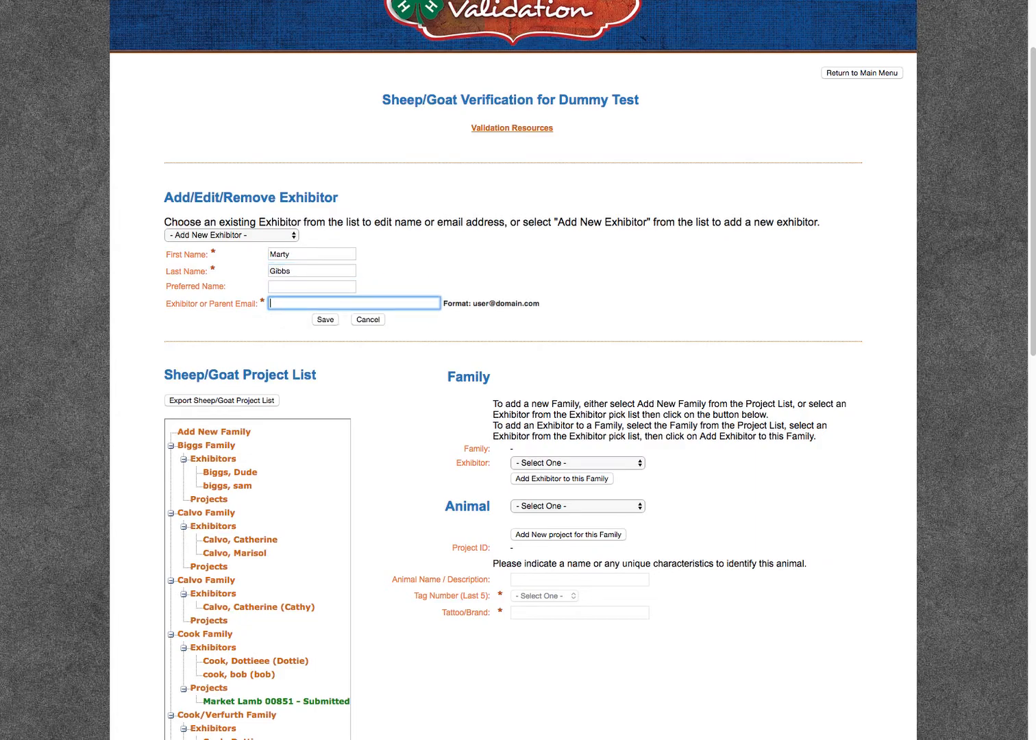
Enter the exhibitor or parent email and save the new exhibitor.
click(331, 320)
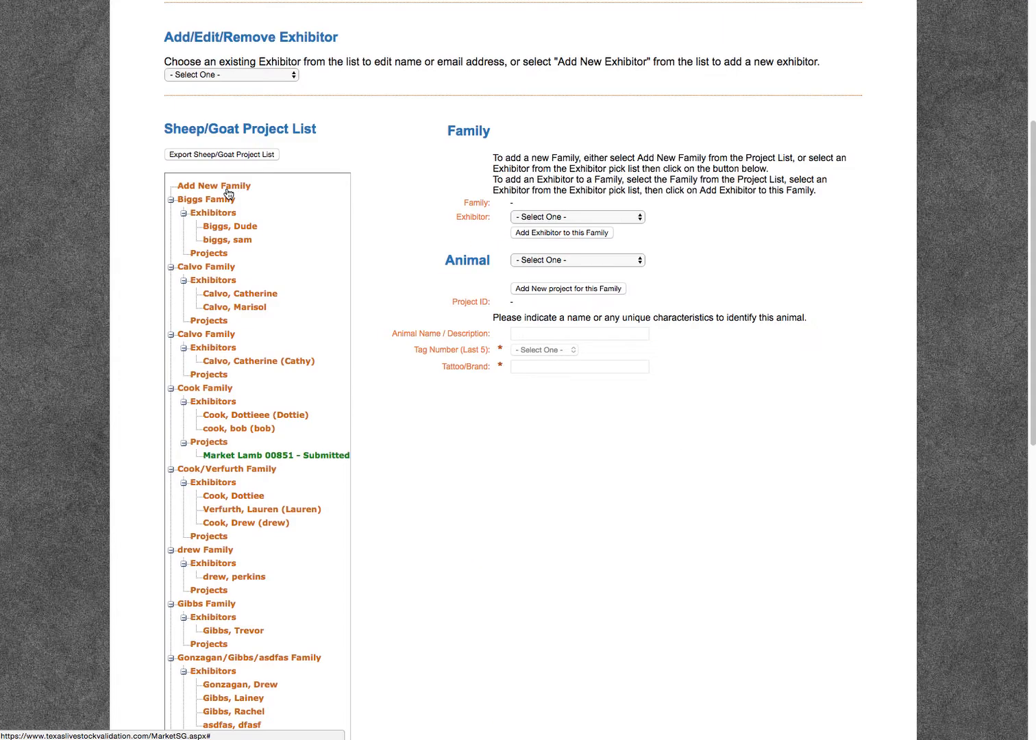
Create a new family in the project list with the newly added exhibitor as its member.
click(228, 189)
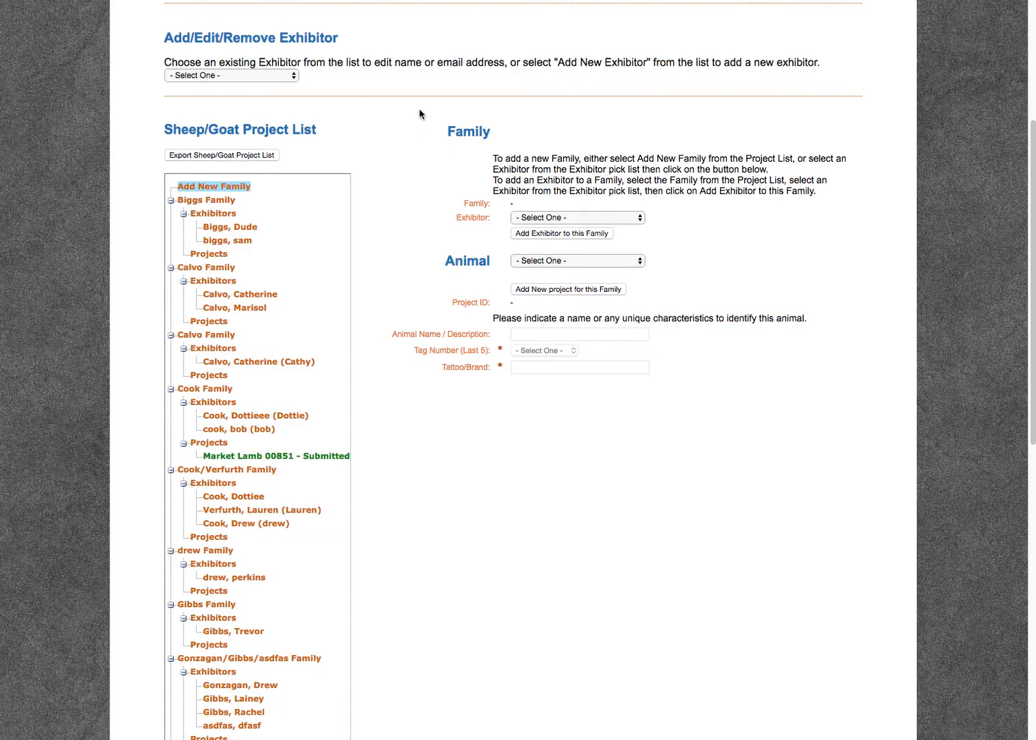
click(631, 217)
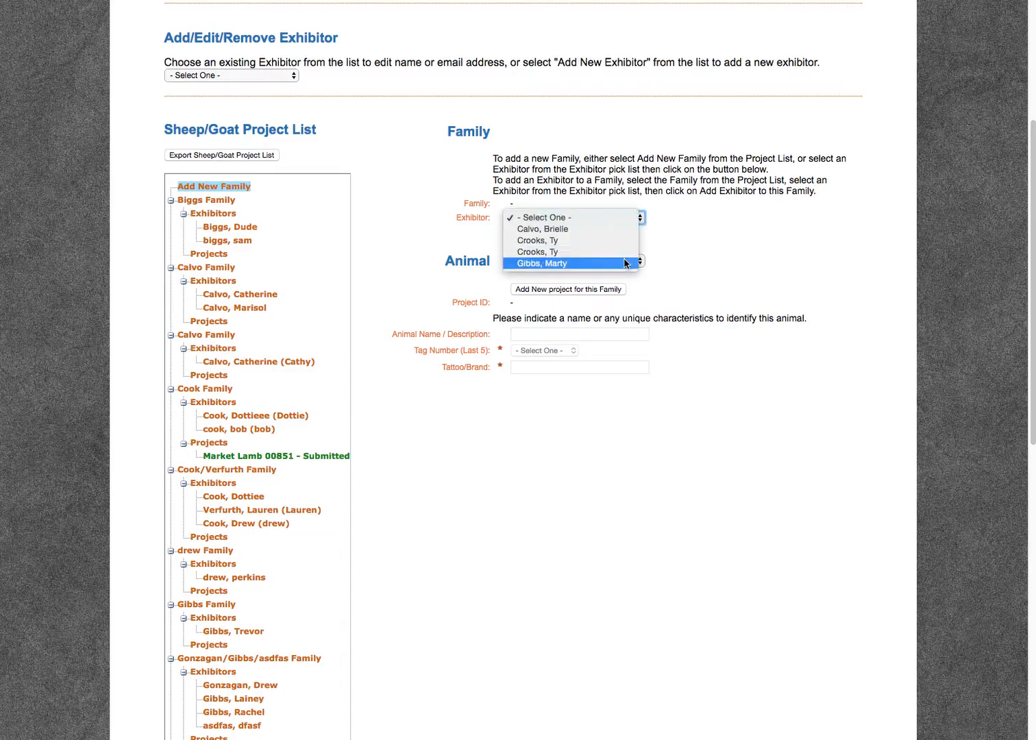
click(557, 262)
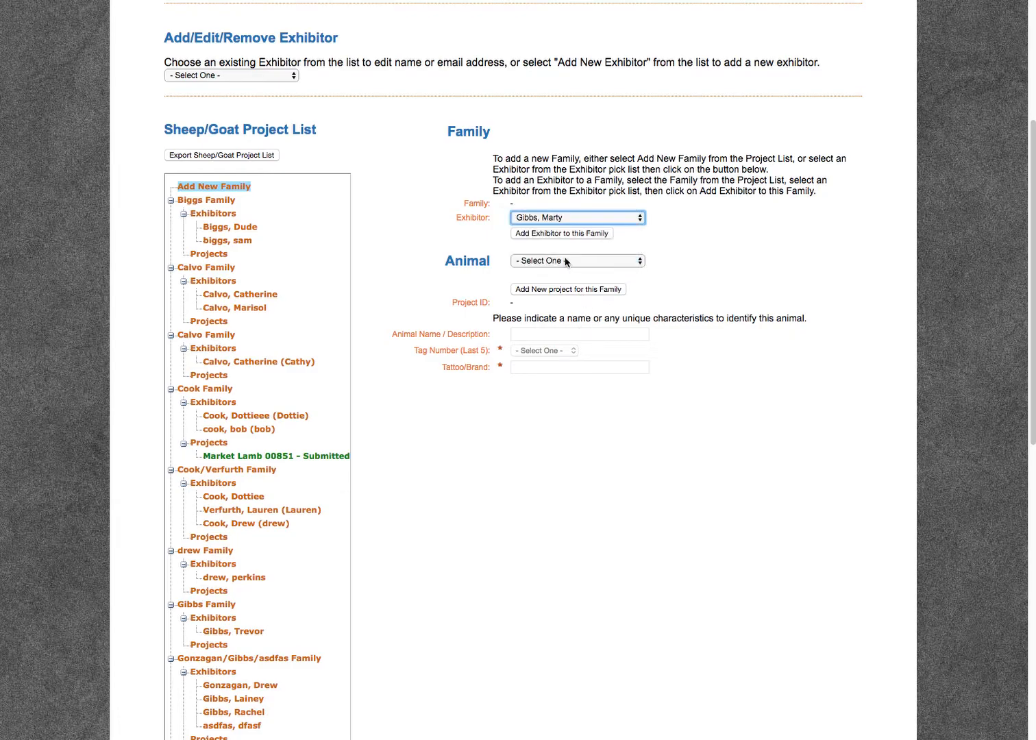
click(559, 235)
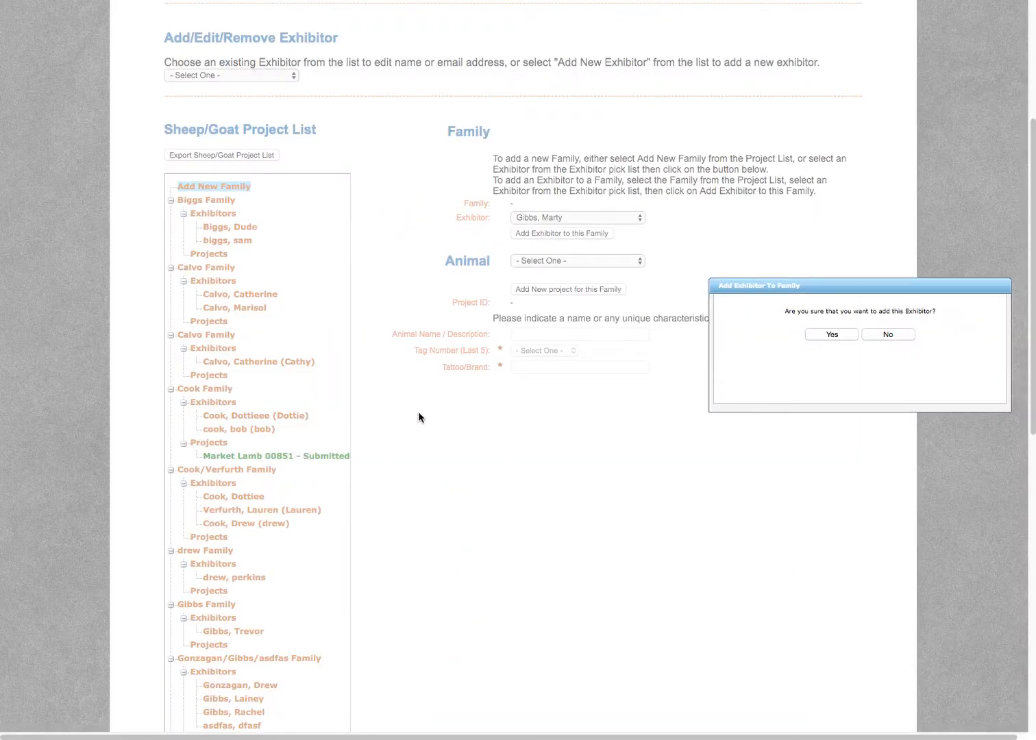
click(847, 342)
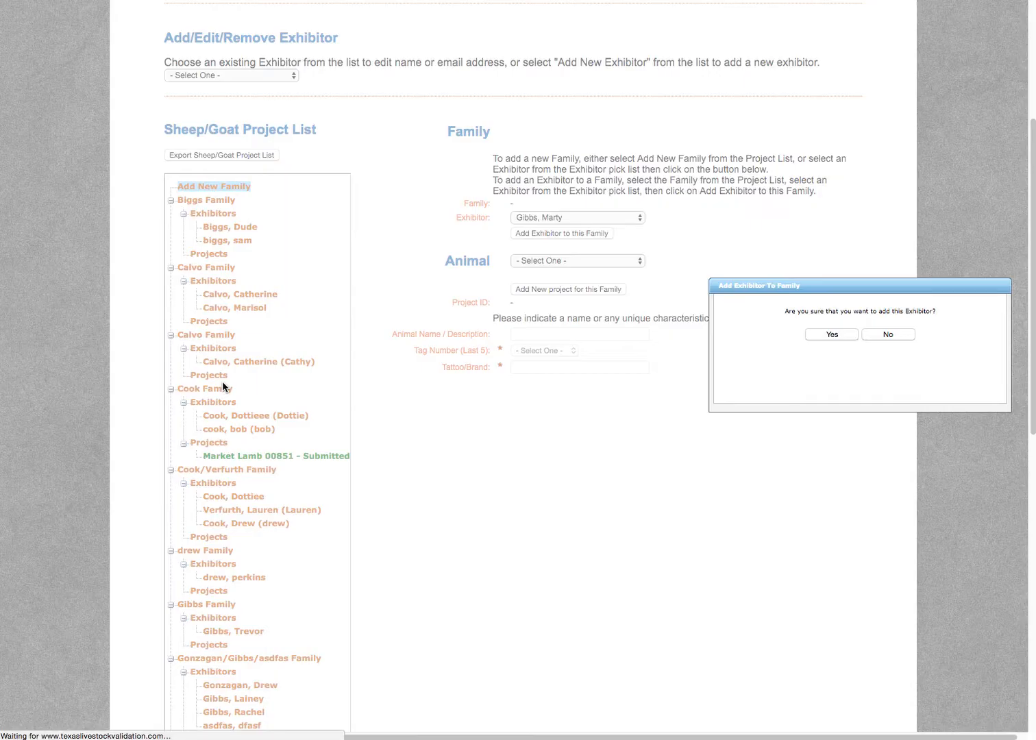
Select the new exhibitor in the project list and start a new Market Goat project for the family.
scroll(222, 384, down, 4)
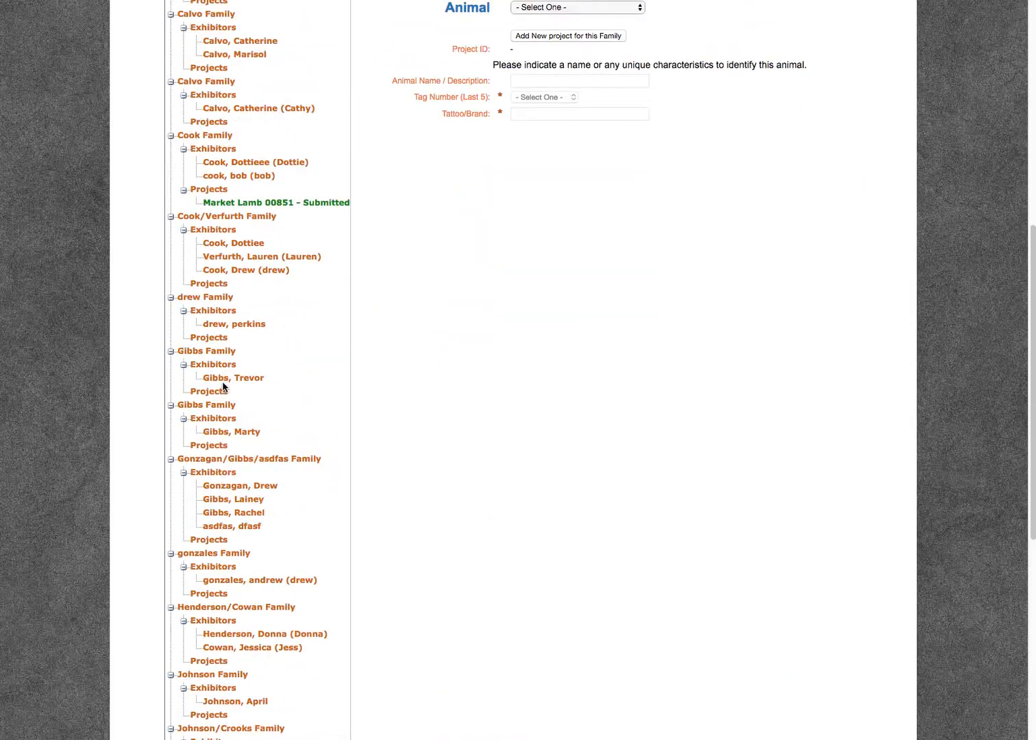
click(223, 436)
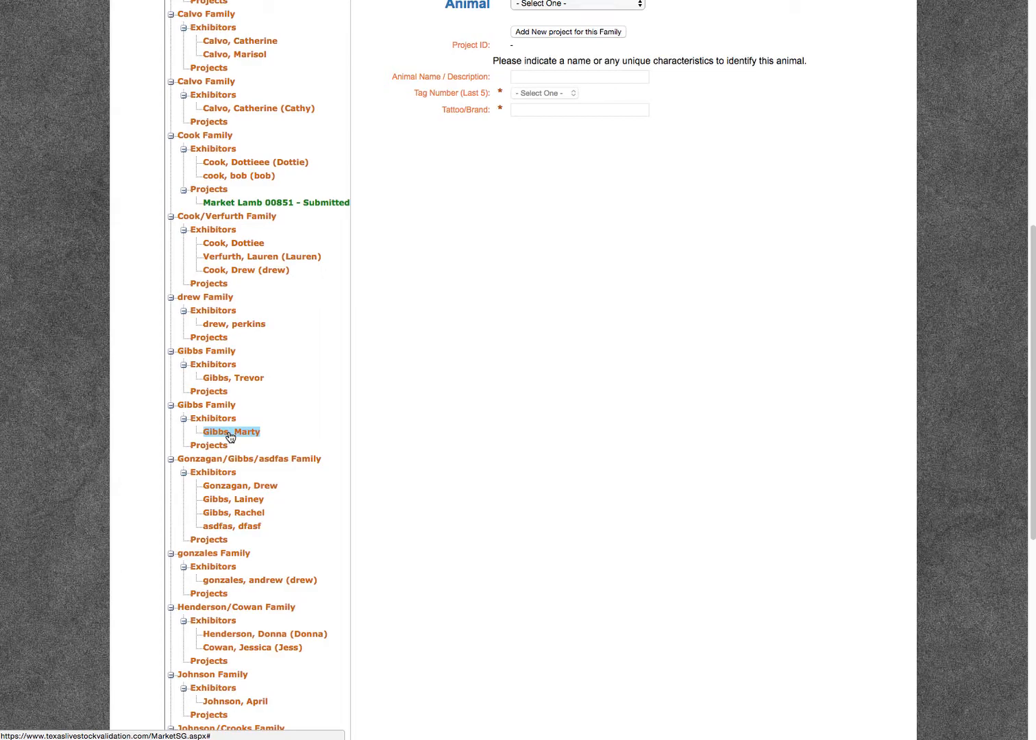
scroll(381, 476, up, 3)
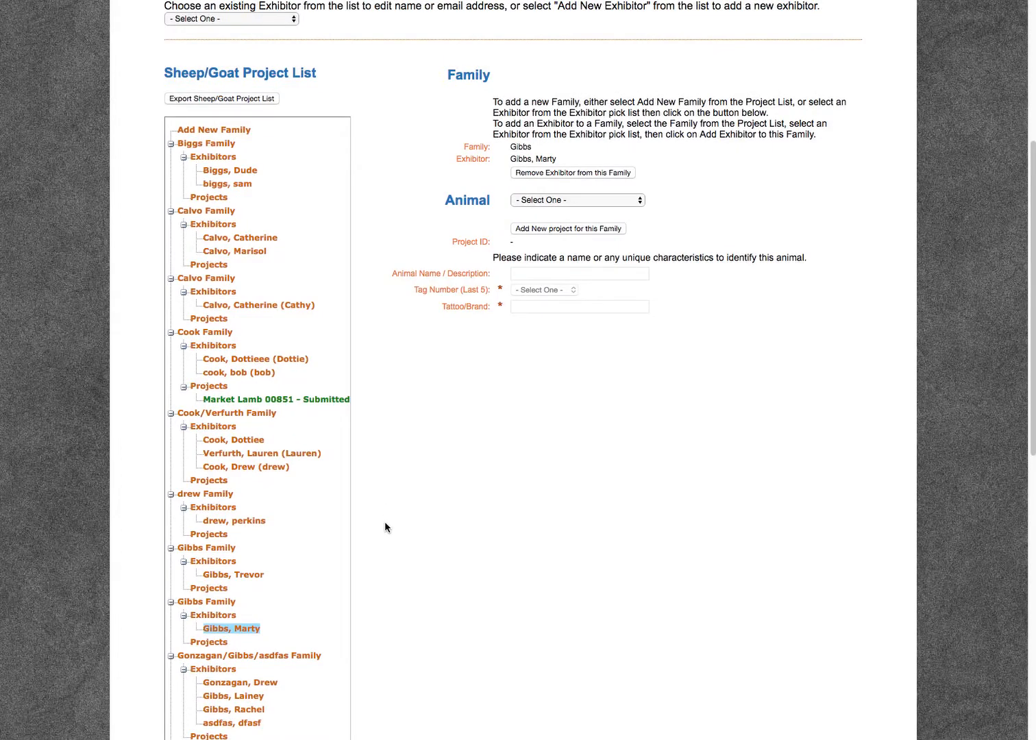
click(561, 200)
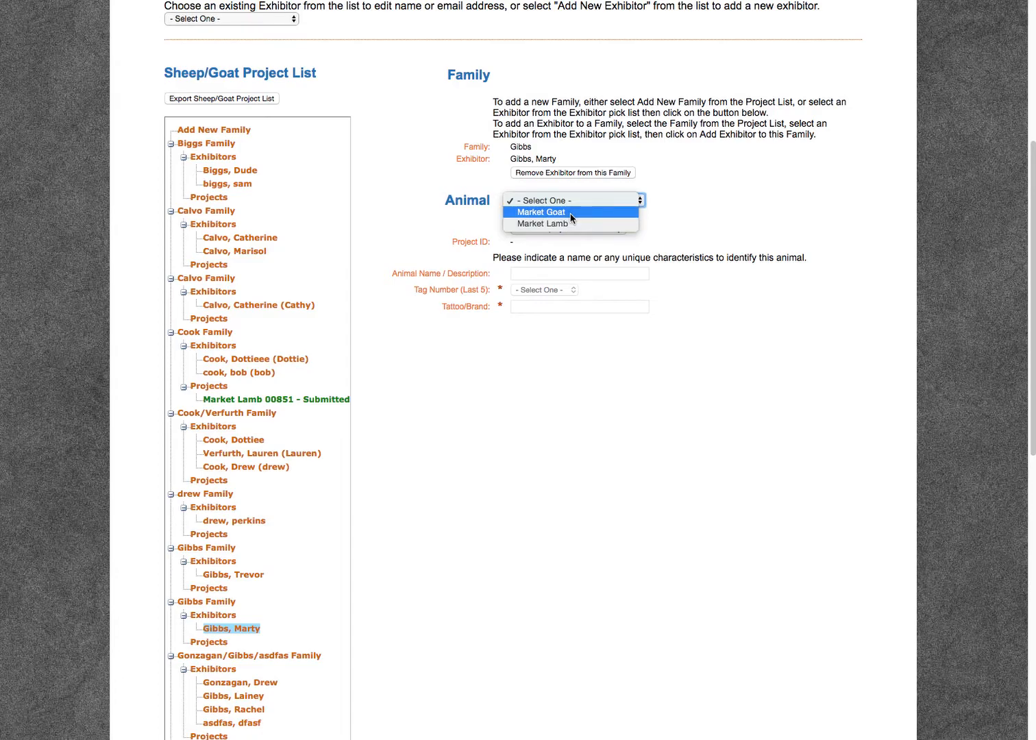
click(570, 213)
click(556, 229)
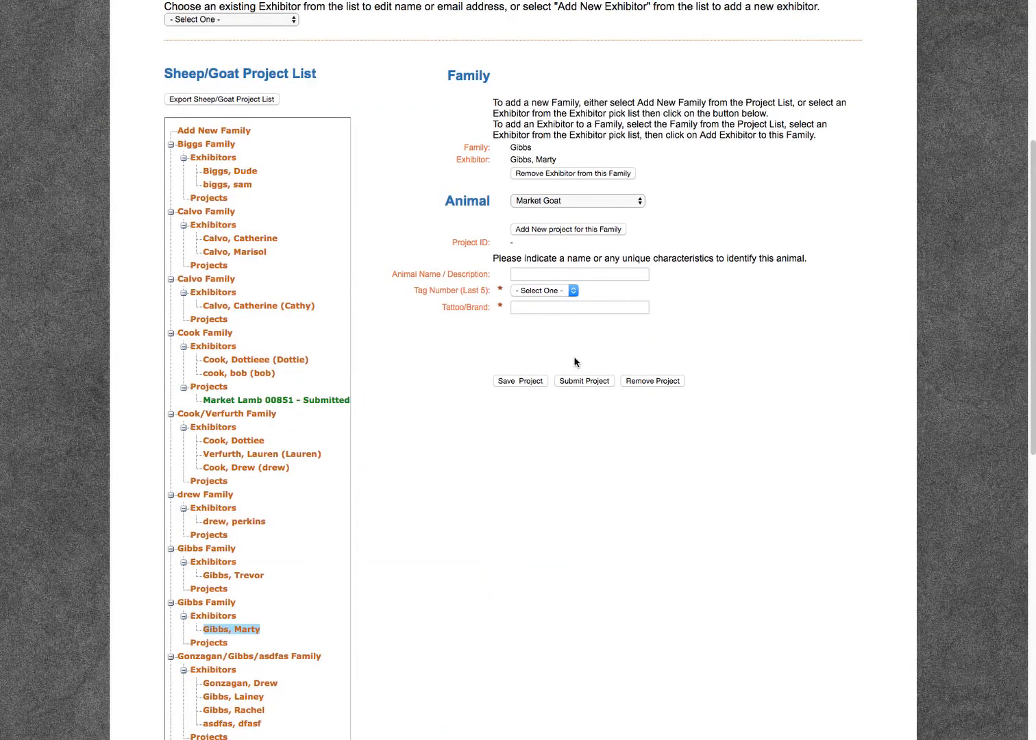
Enter Fluffy as the animal name/description and assign tag number 00865 to the goat.
click(531, 273)
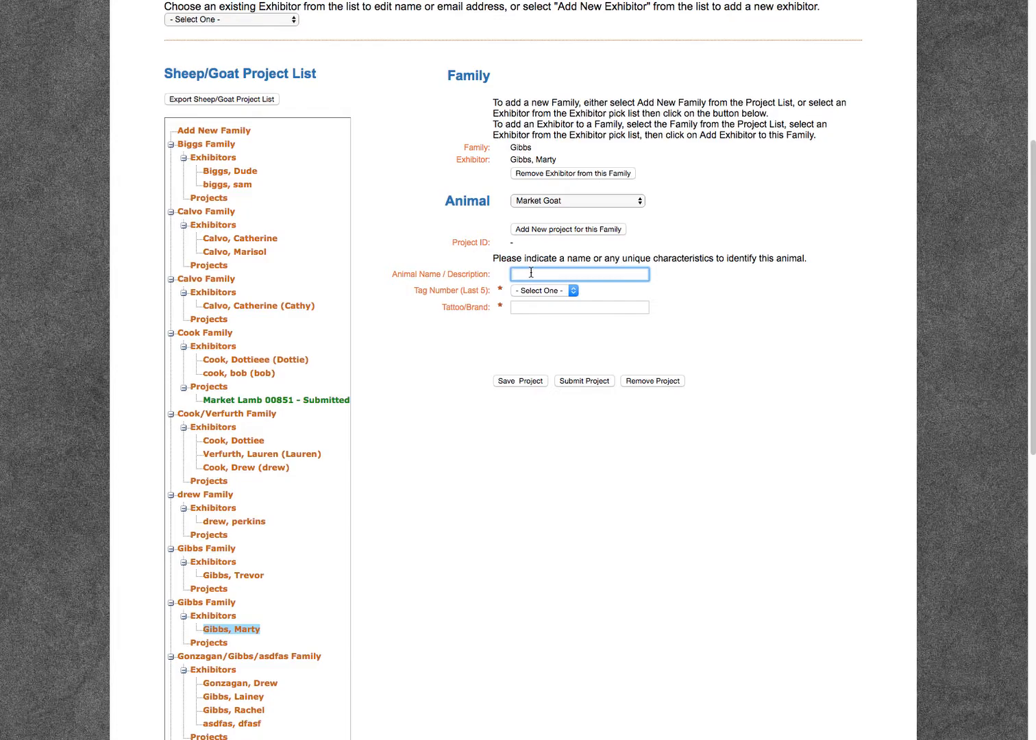
text(Flu)
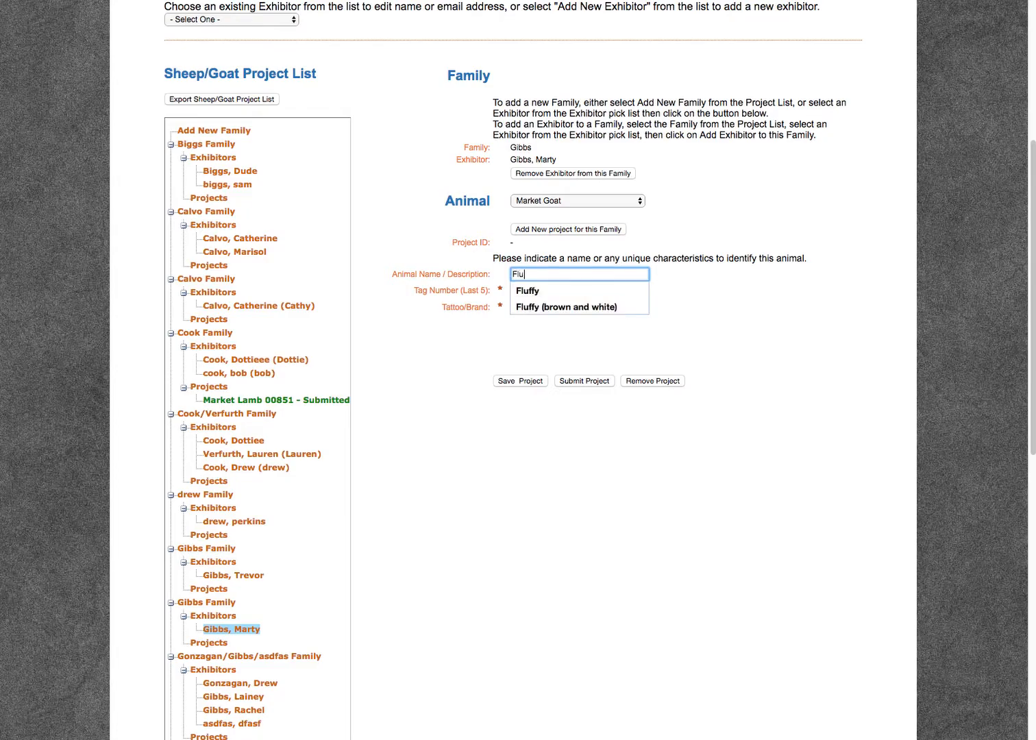
text(ffy)
click(573, 293)
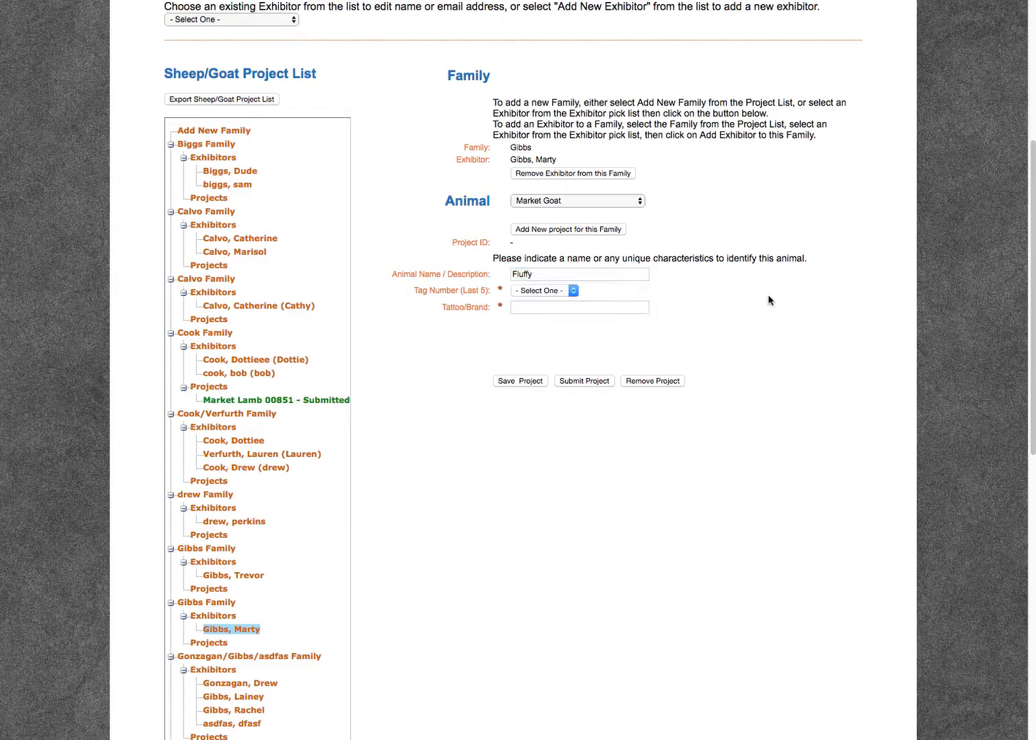
click(558, 290)
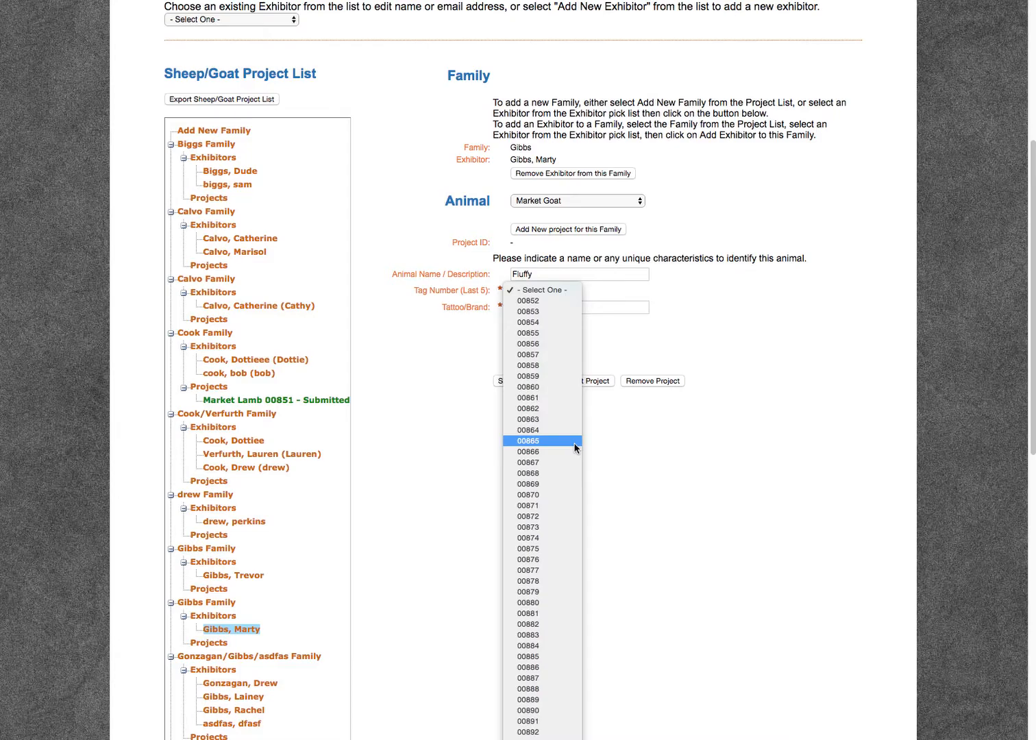
click(541, 442)
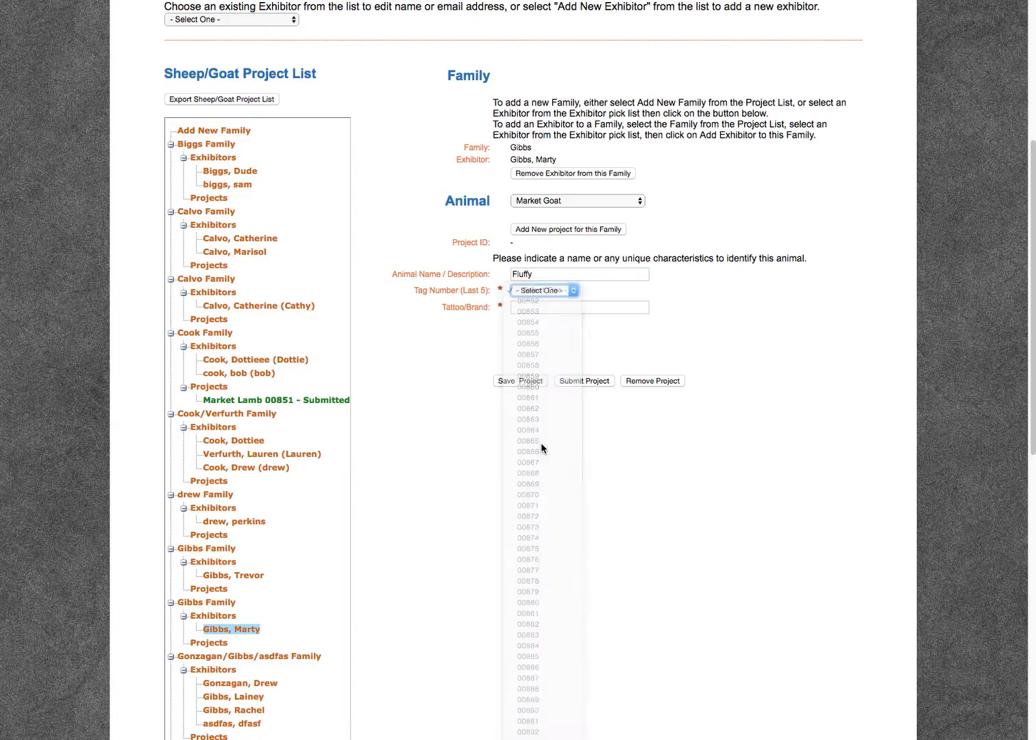
Enter 025 as the goat's tattoo/brand, save the project and check its entry in the project list.
click(539, 312)
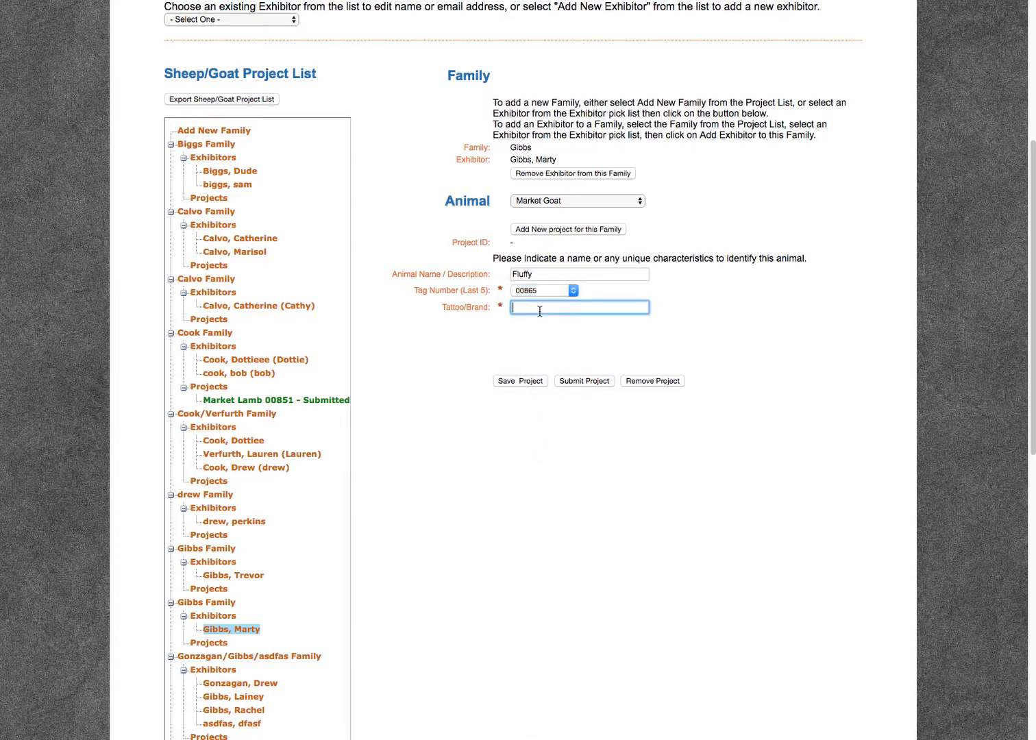
text(025)
click(524, 384)
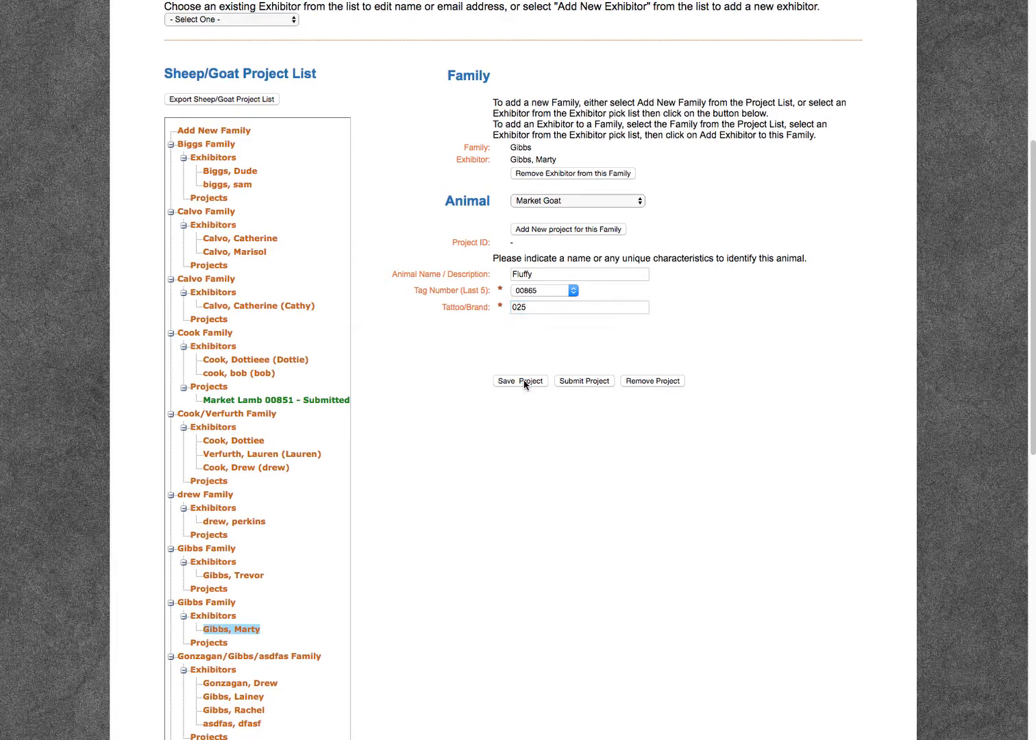
click(650, 64)
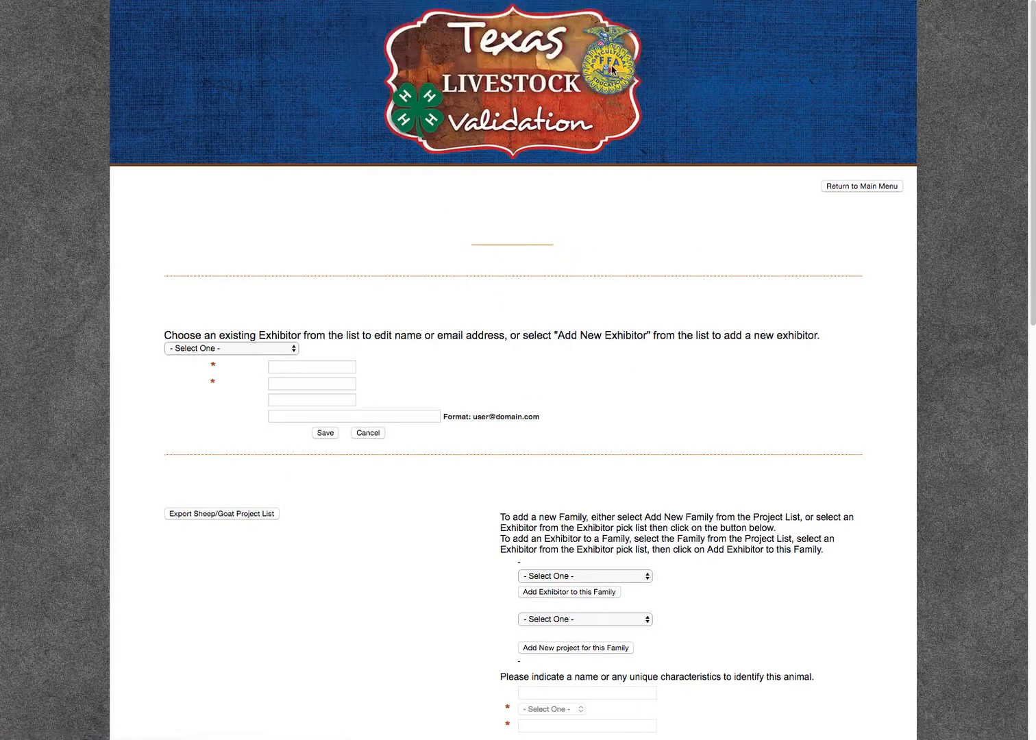
scroll(401, 400, down, 5)
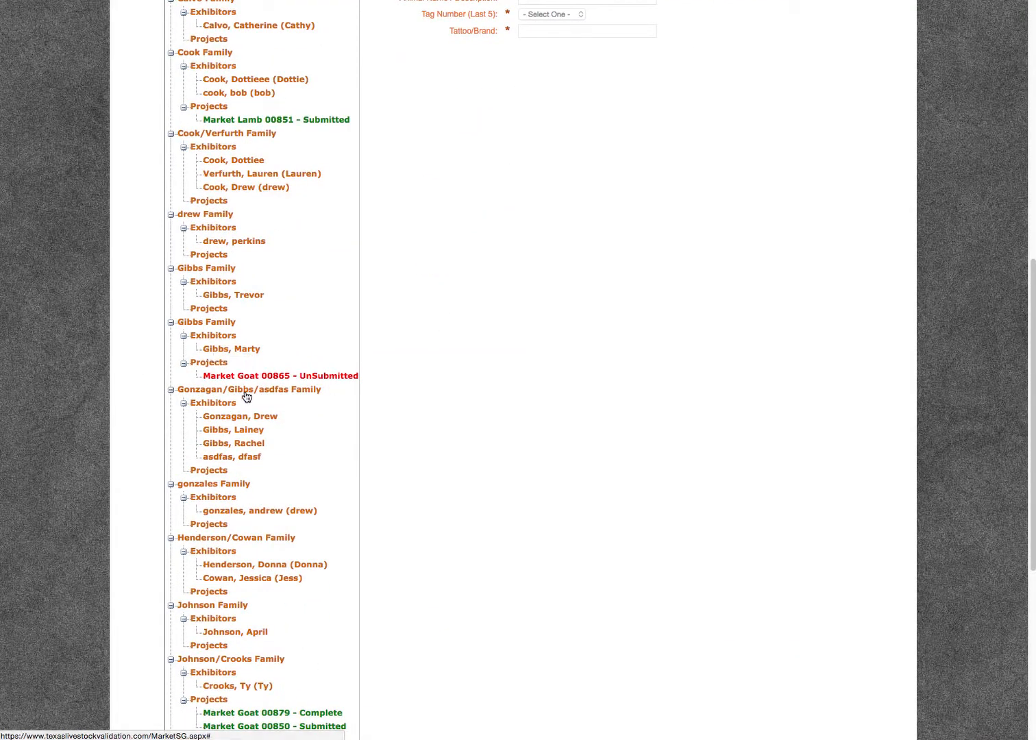
Open the unsubmitted Market Goat 00865 project from the project list and change its tattoo/brand to 256.
click(338, 378)
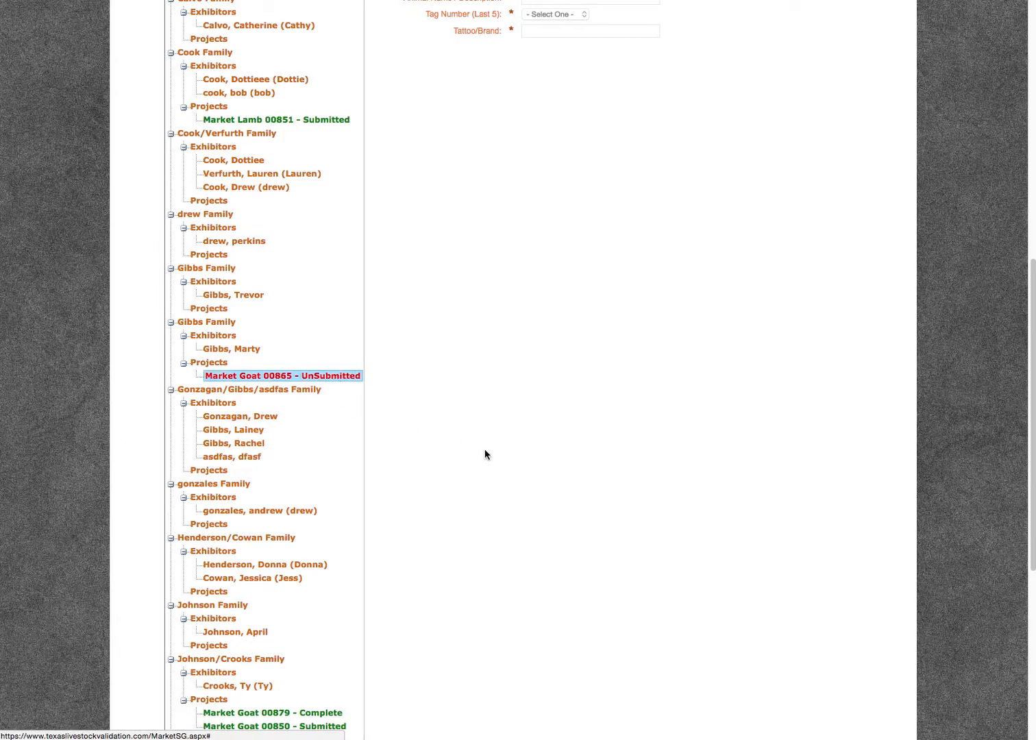
scroll(487, 455, up, 3)
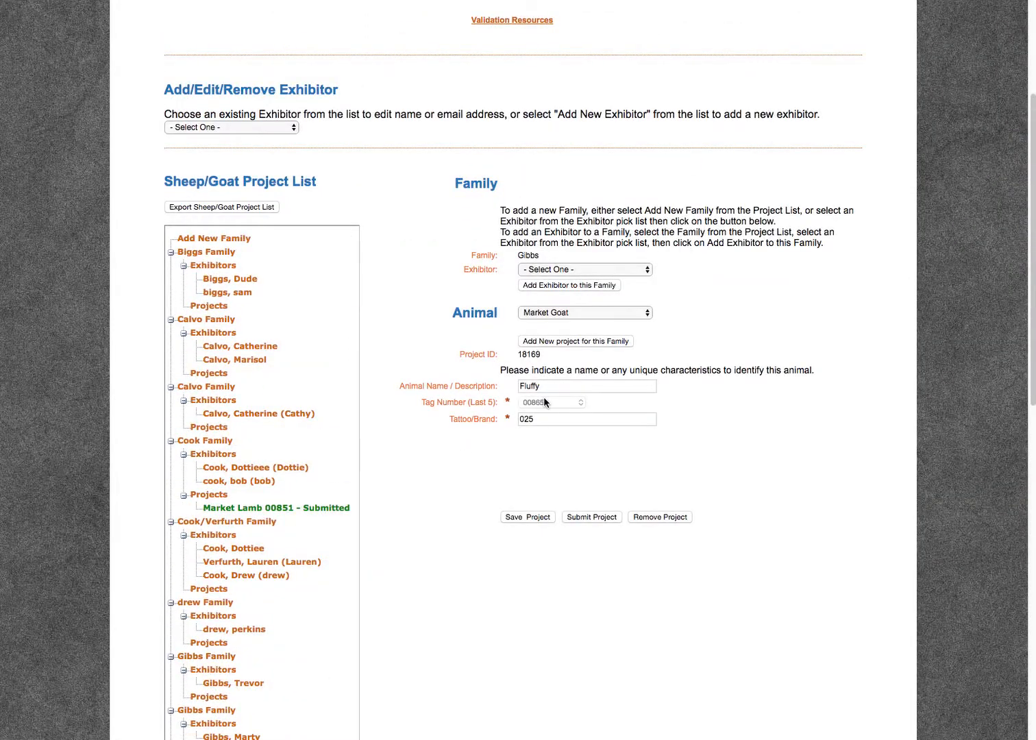
double_click(539, 421)
key(BackSpace)
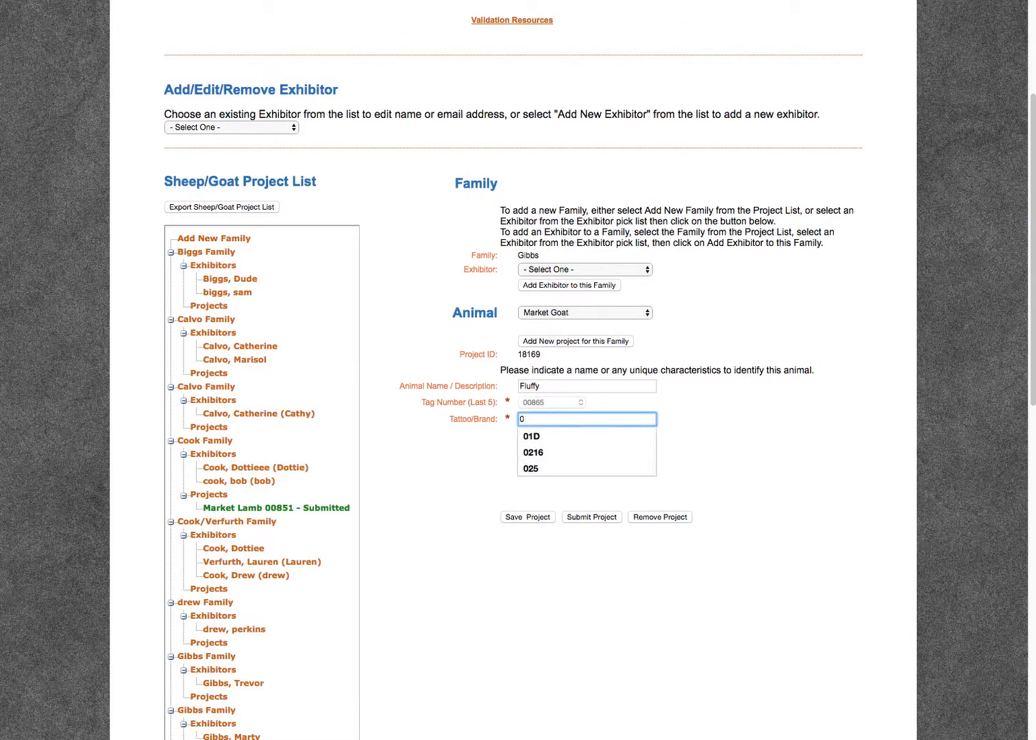
text(256)
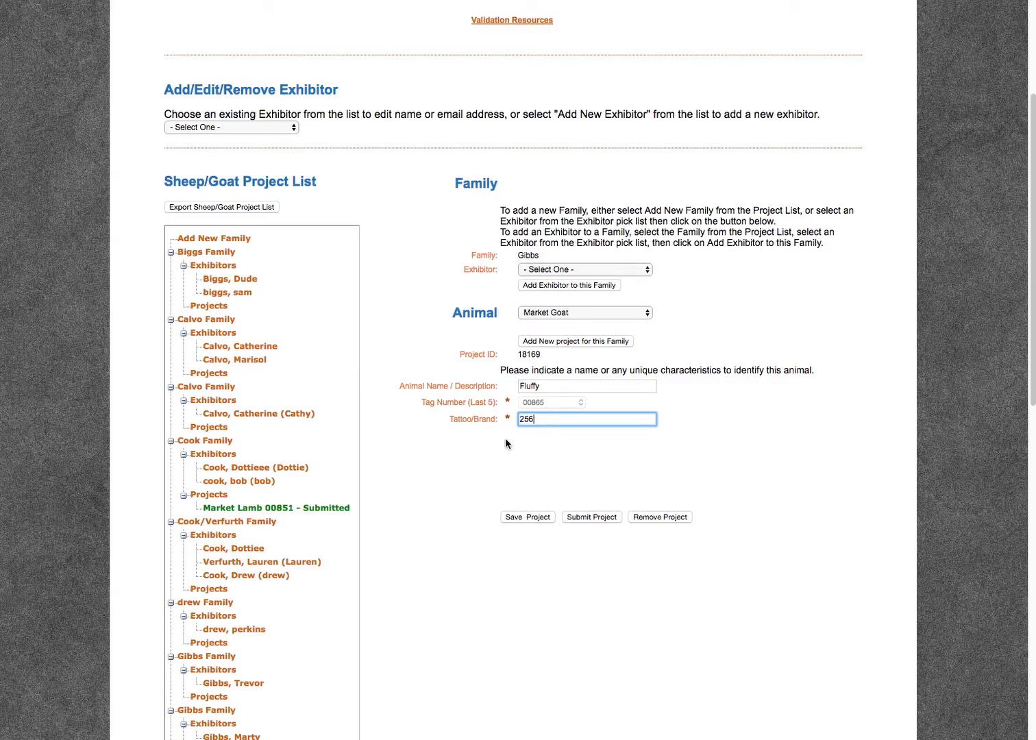
Submit the Market Goat project and reopen its entry in the project list to review its details.
click(585, 519)
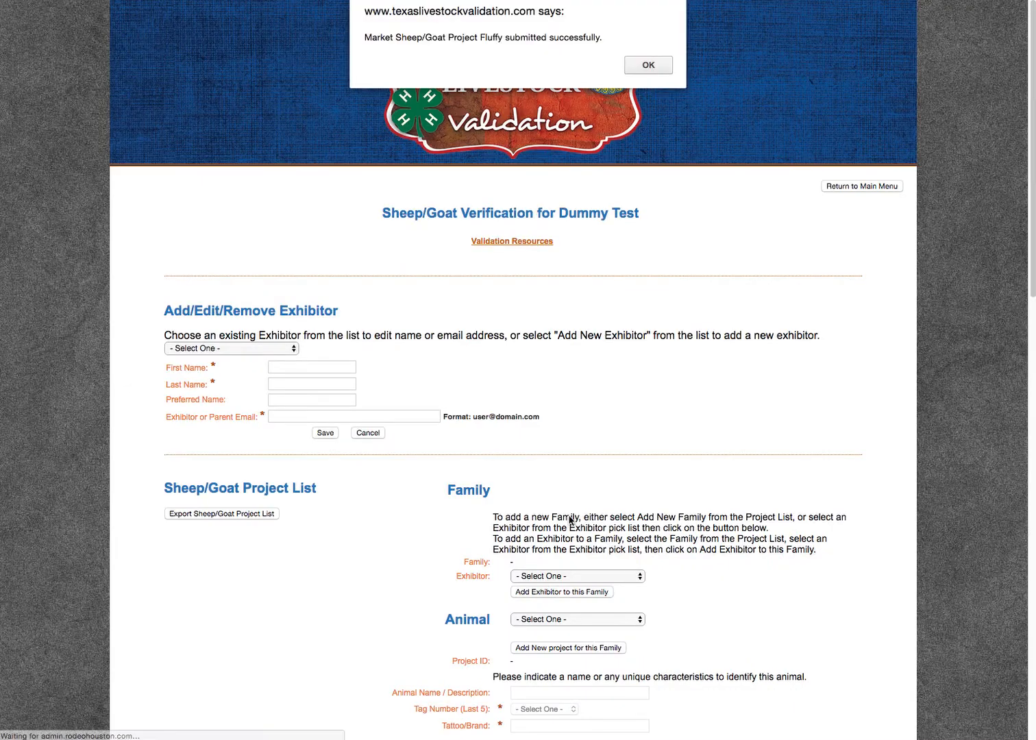
click(648, 65)
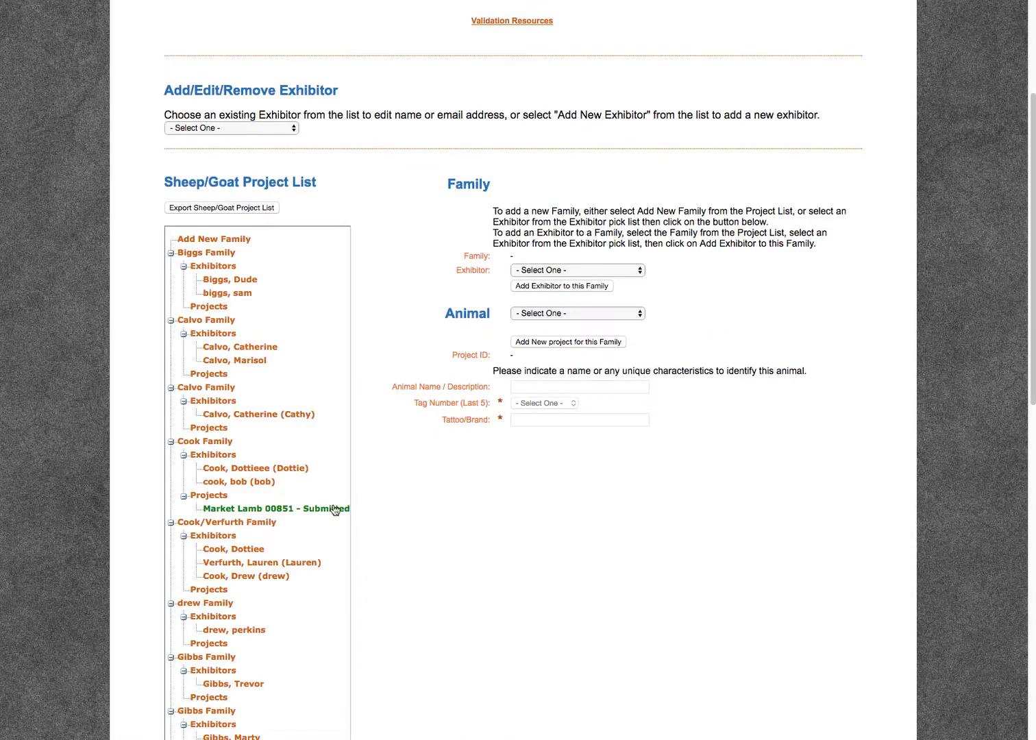
scroll(194, 541, down, 5)
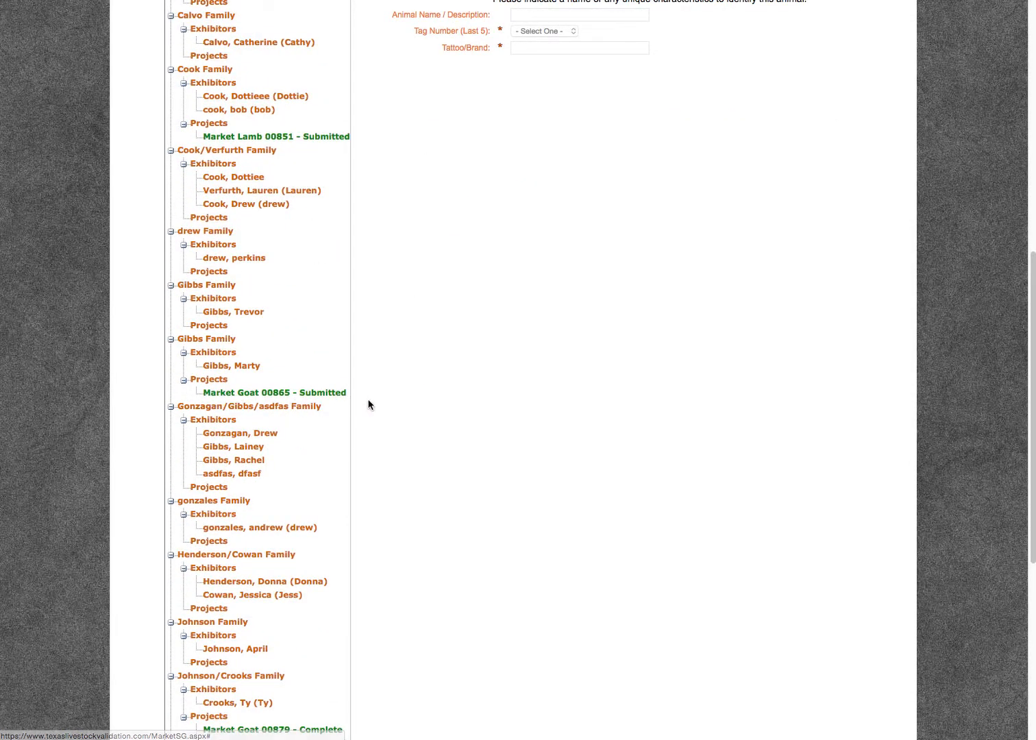
click(301, 393)
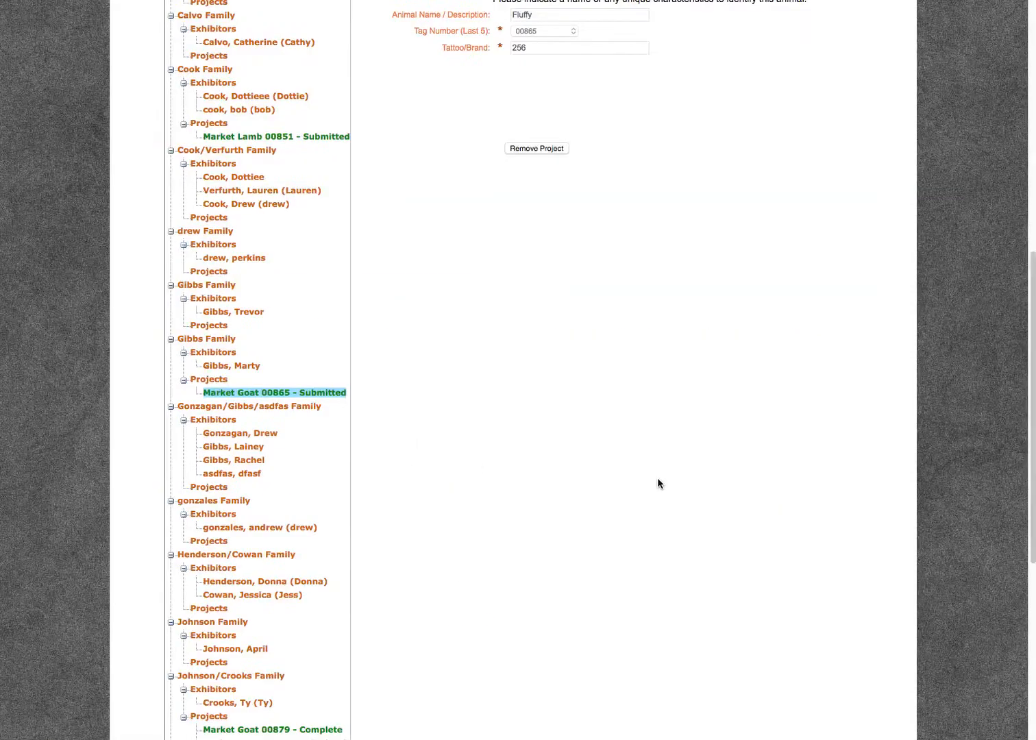
scroll(658, 482, up, 3)
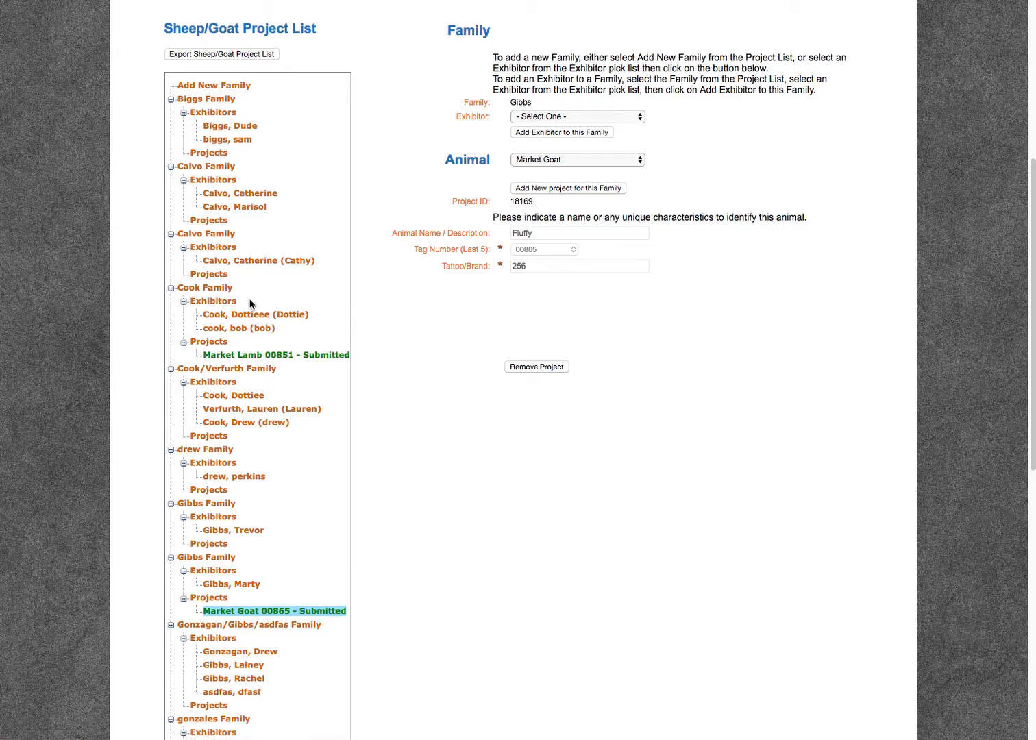
Start a new Market Lamb project for the three-exhibitor family directly below the family holding Market Lamb 00851.
click(226, 370)
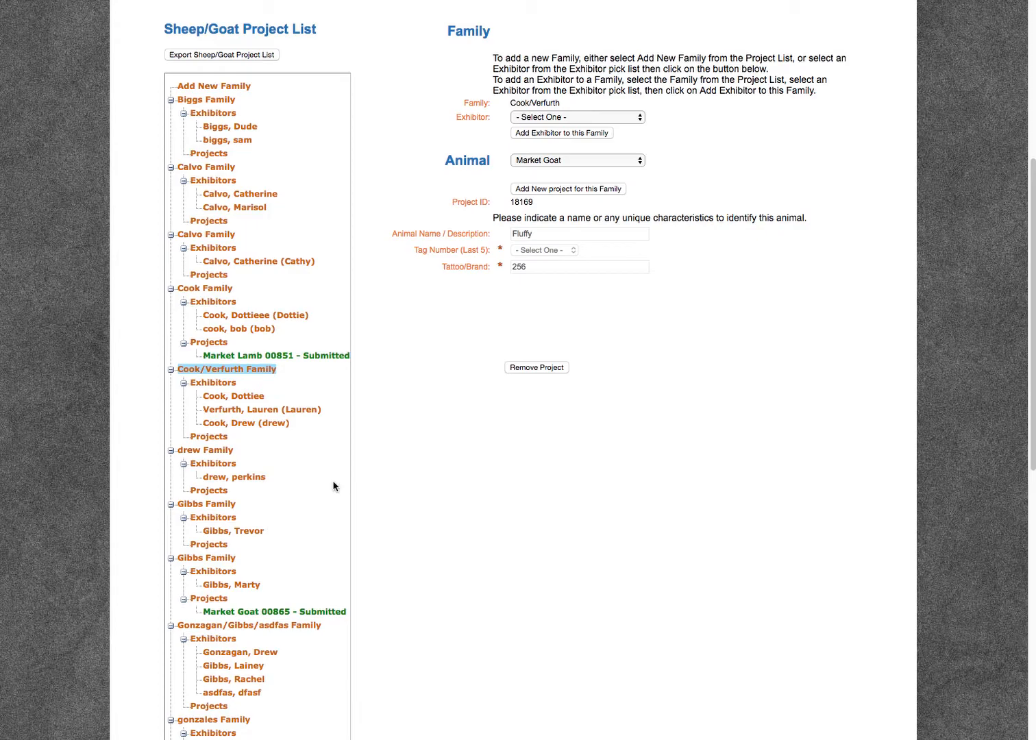
scroll(389, 425, up, 1)
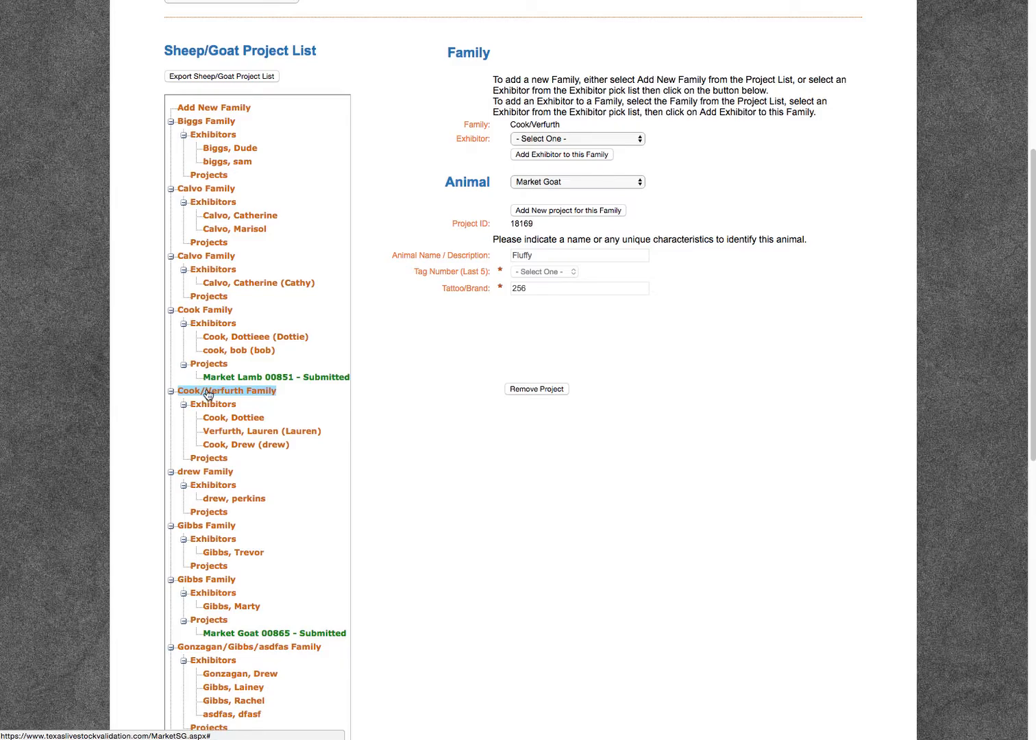
click(566, 183)
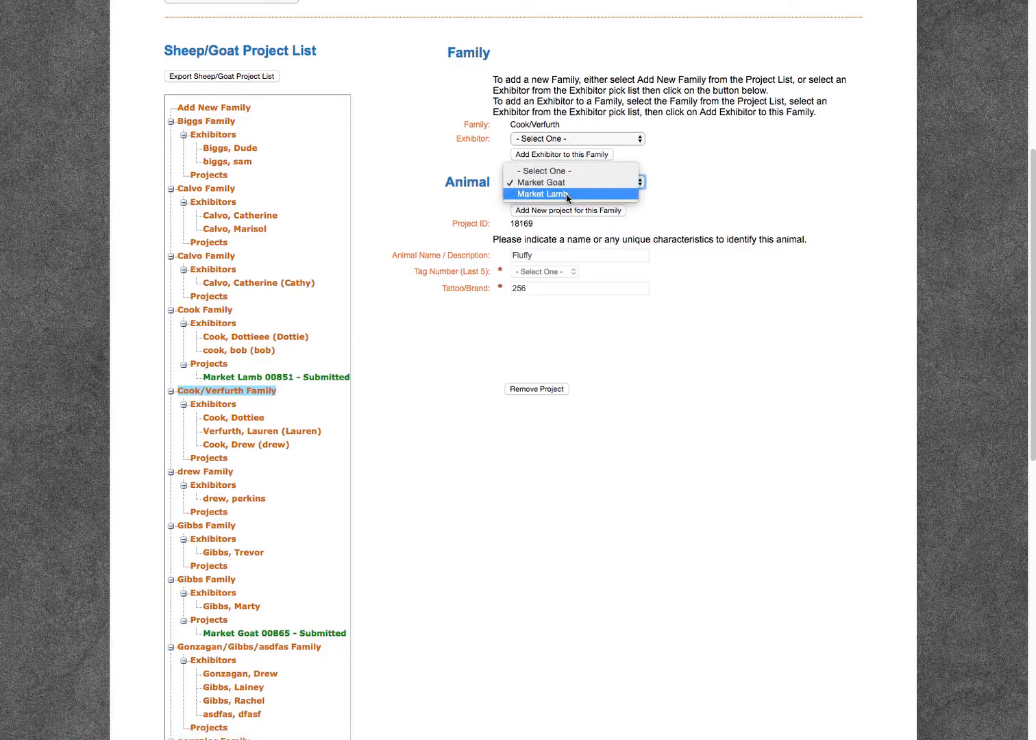
click(559, 195)
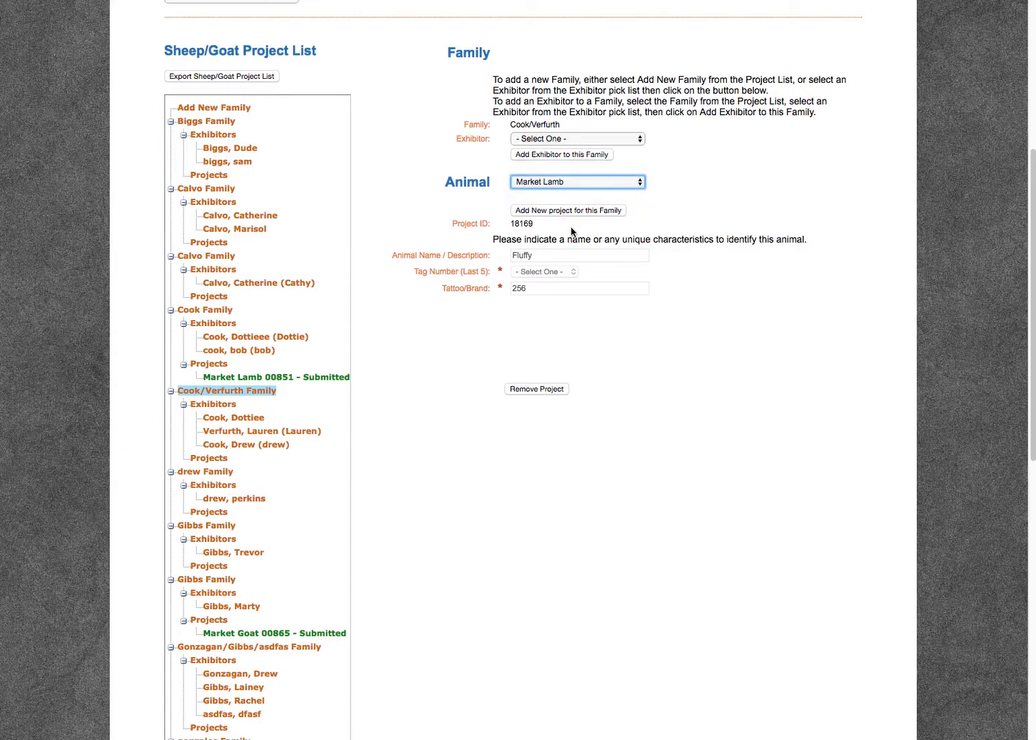
click(580, 211)
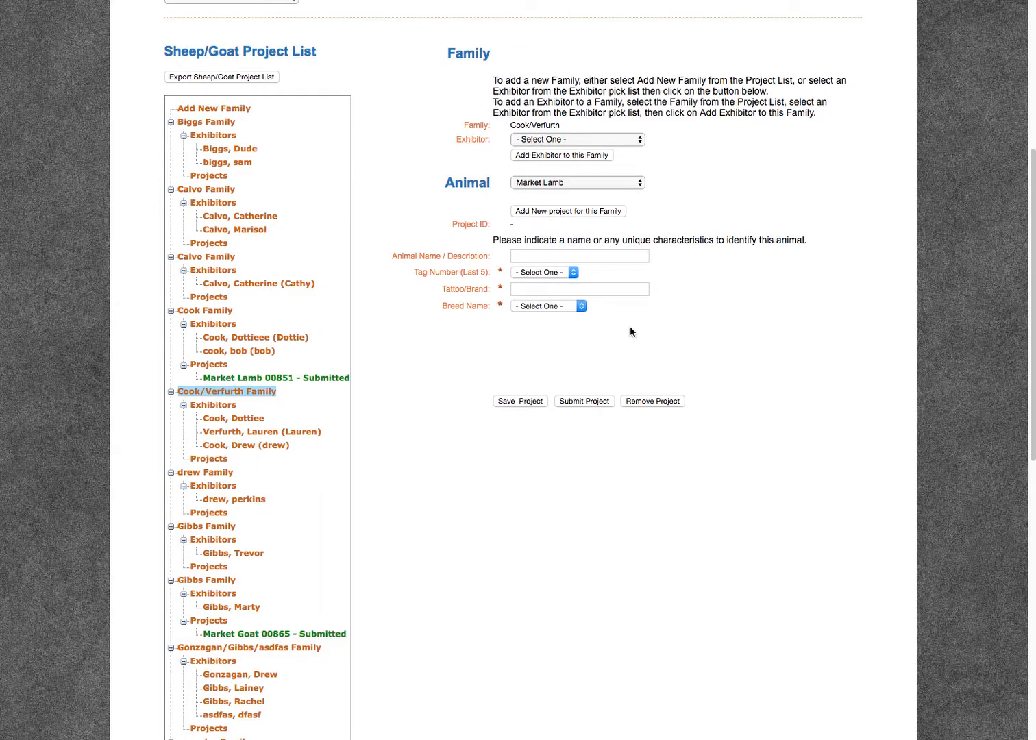
Enter Tank as the lamb's animal name/description and assign it tag number 00862.
click(589, 256)
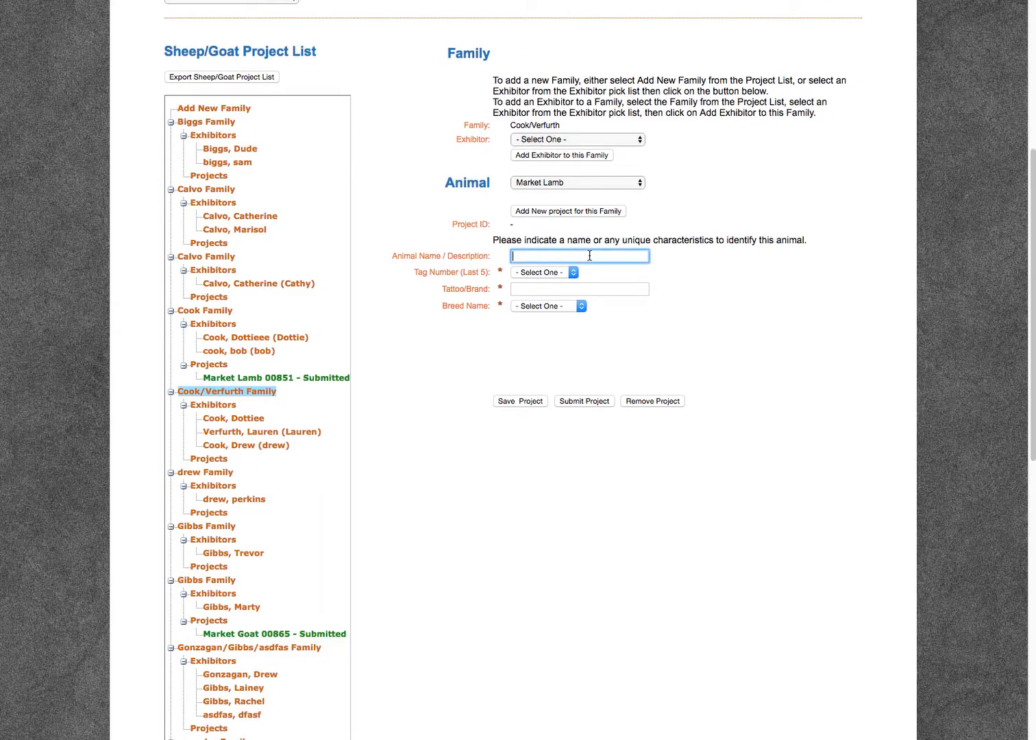
text(Tank)
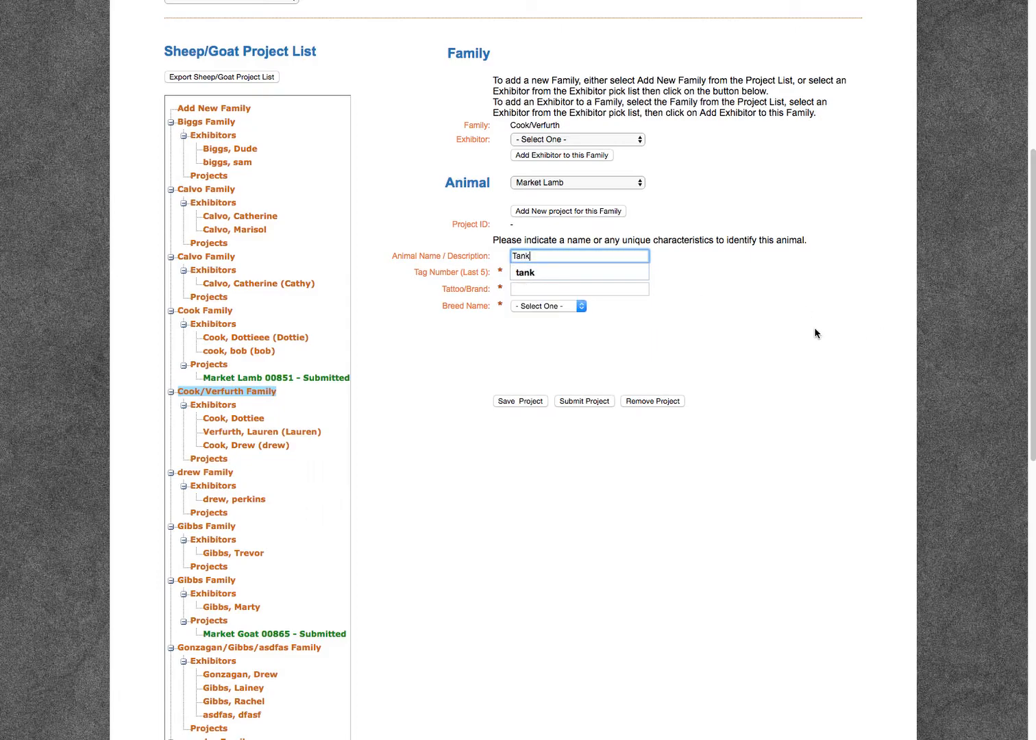
click(753, 331)
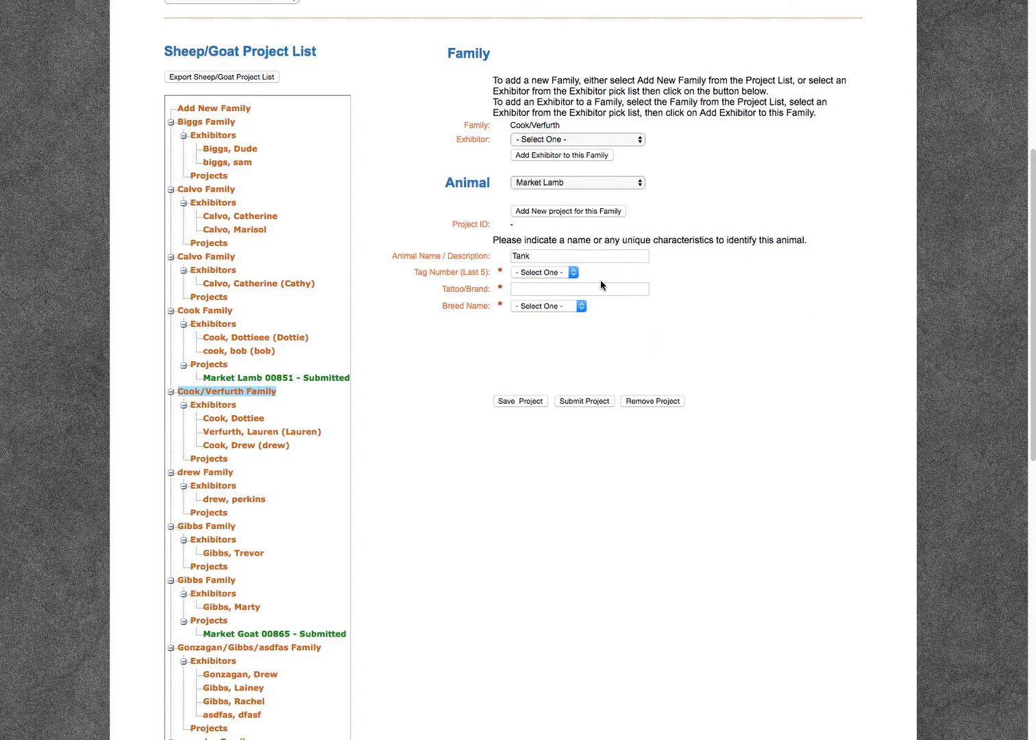
click(555, 274)
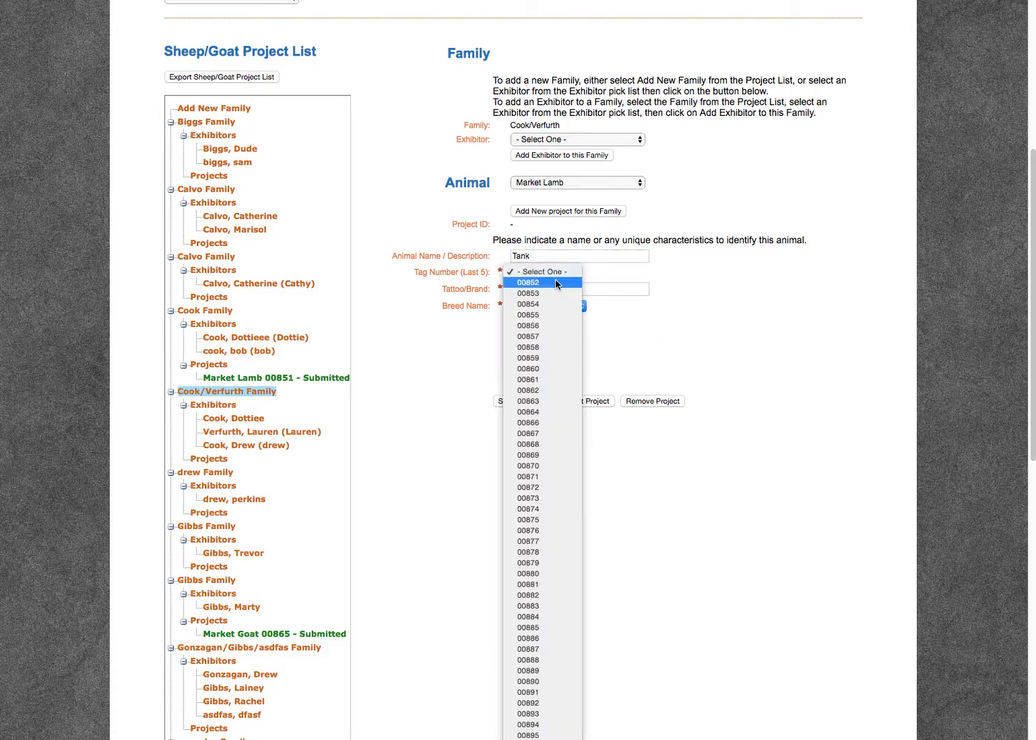
click(556, 390)
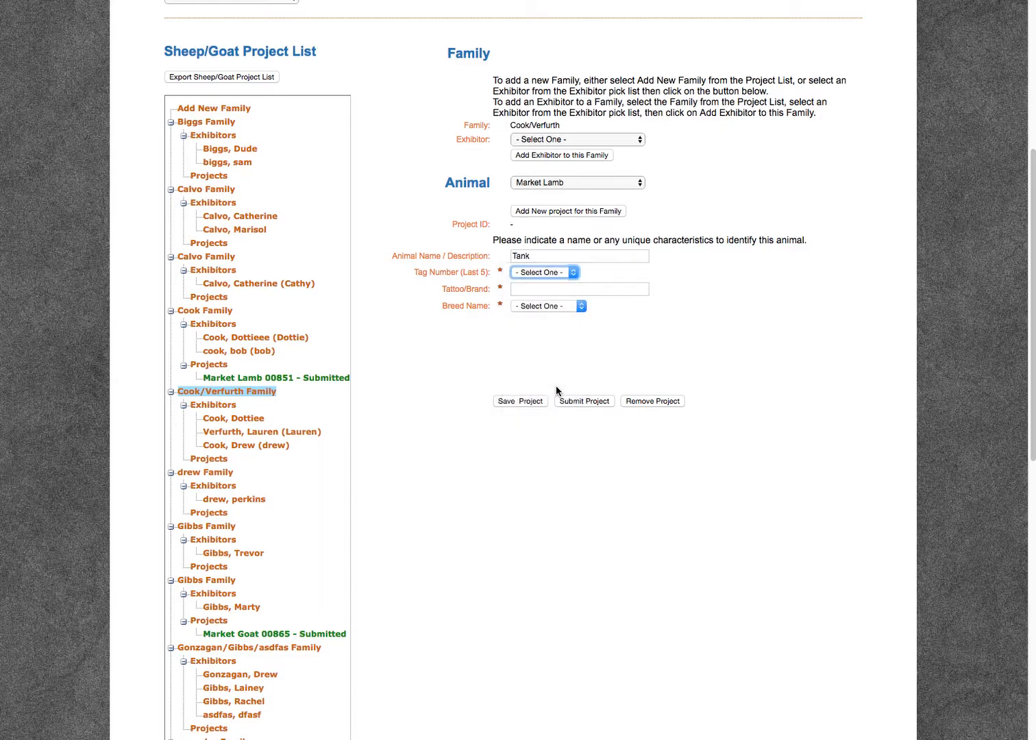
Submit the Market Lamb project with tattoo/brand 256 and breed Fine Wool Cross.
click(539, 288)
text(256)
click(508, 328)
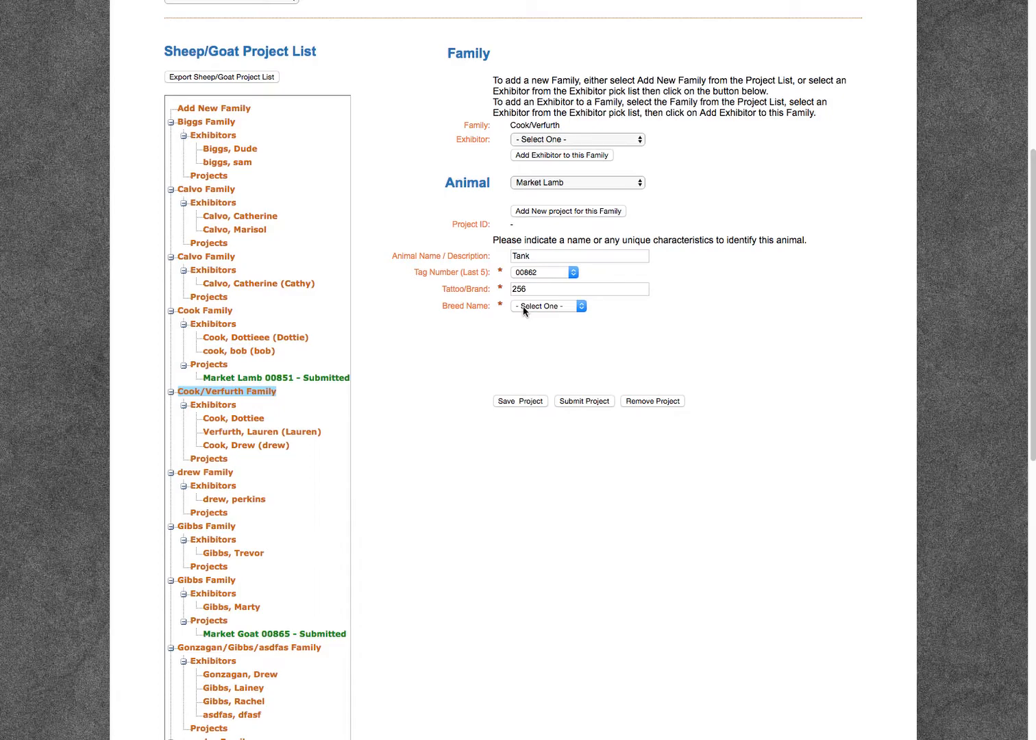
click(523, 308)
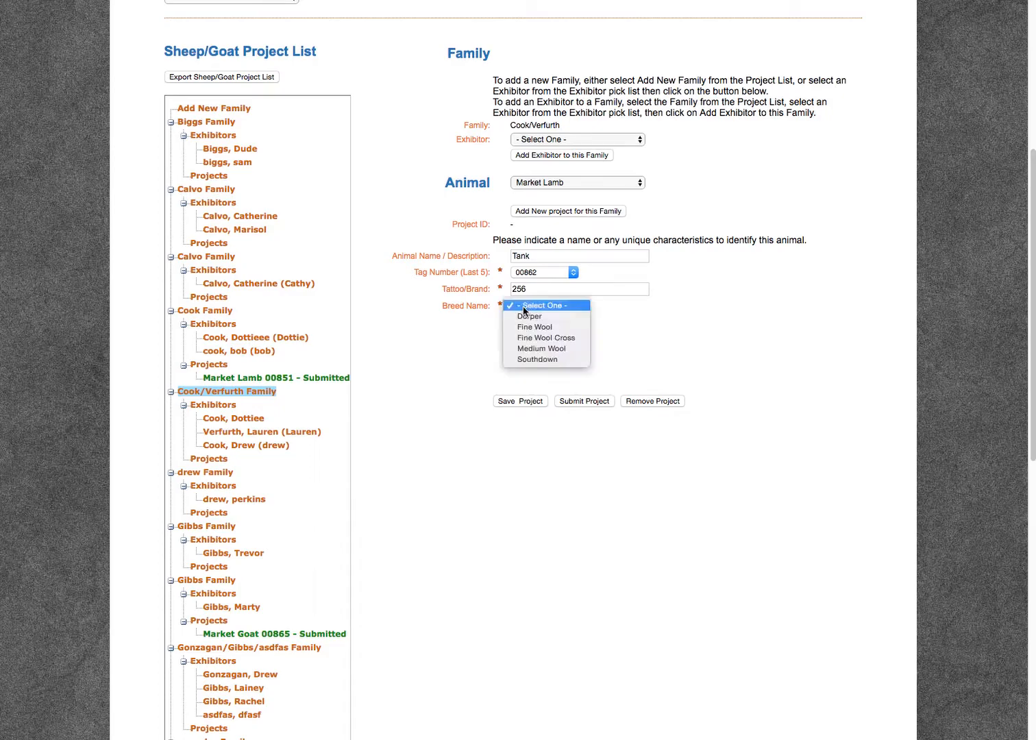
click(573, 337)
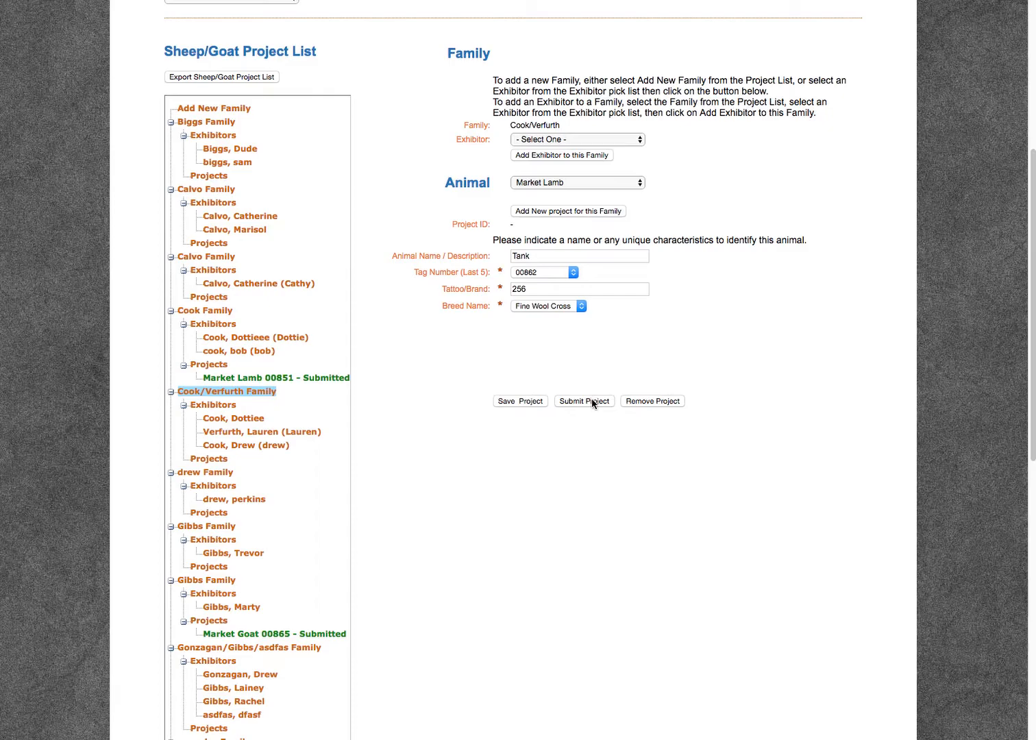
click(591, 402)
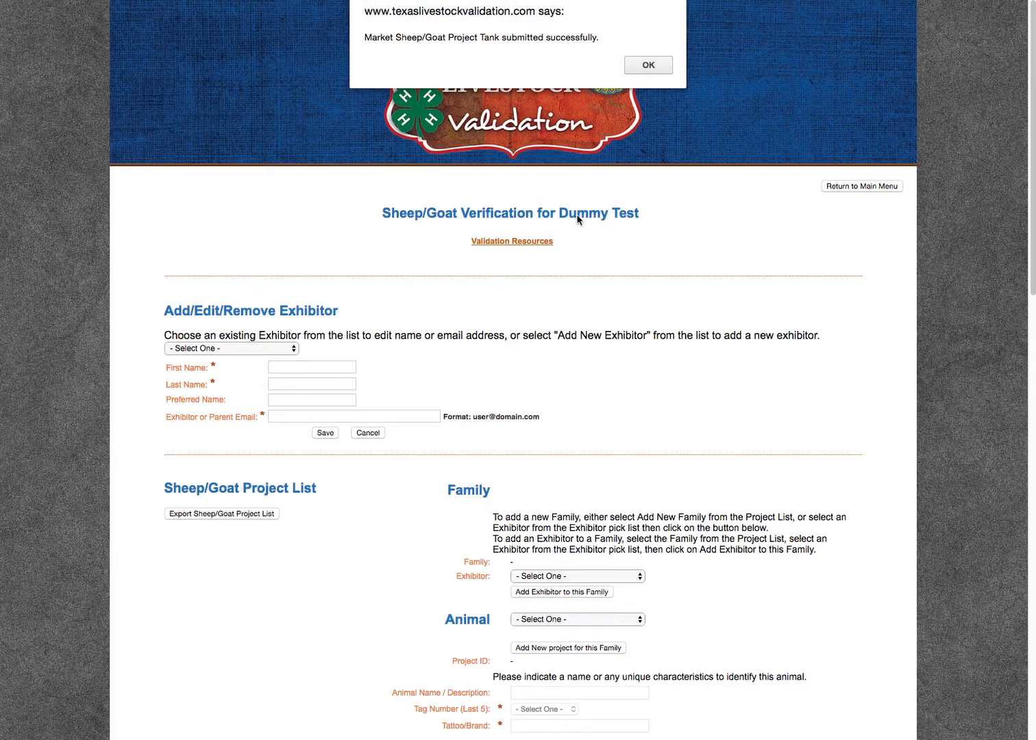
click(648, 64)
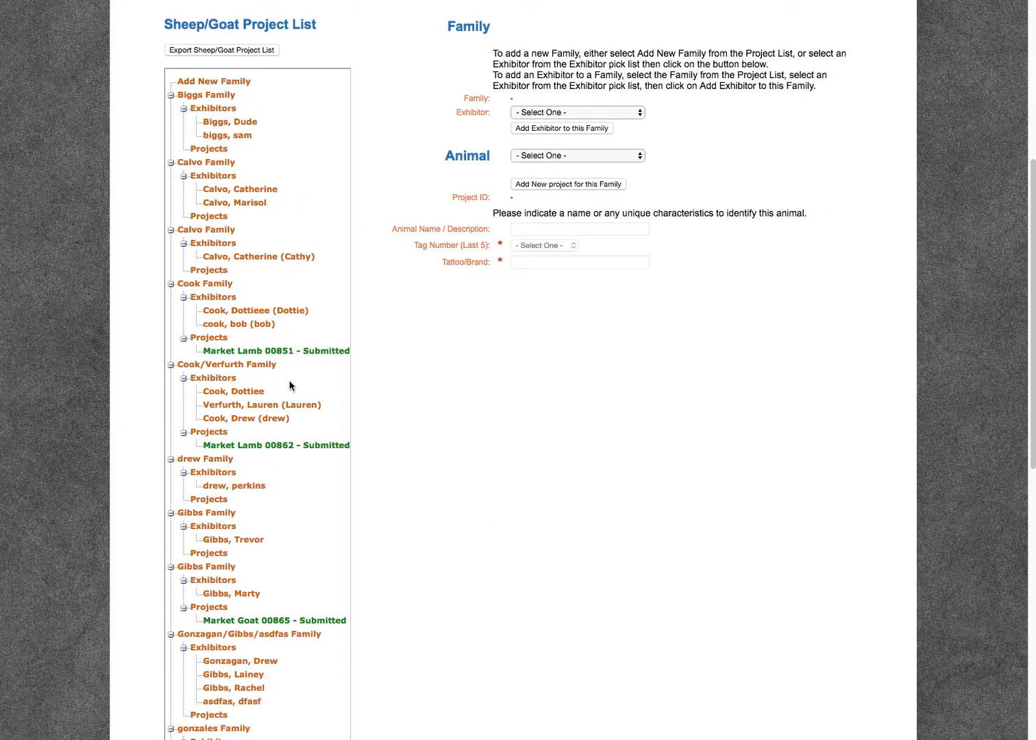